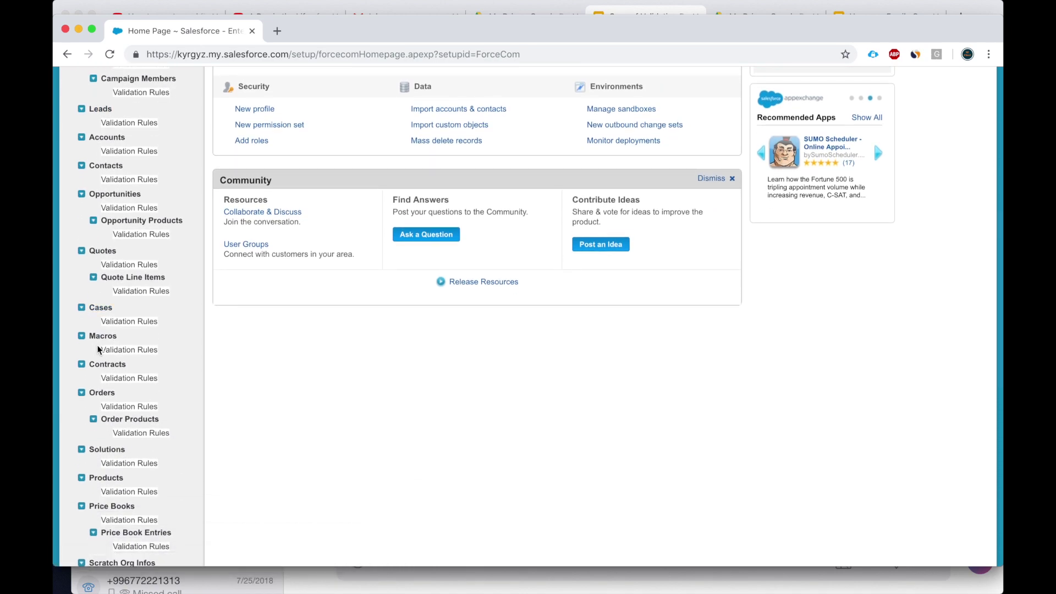
Step: Open the Accounts validation rules in Setup and start a new rule
scroll(99, 350, "up", 3)
left_click(129, 227)
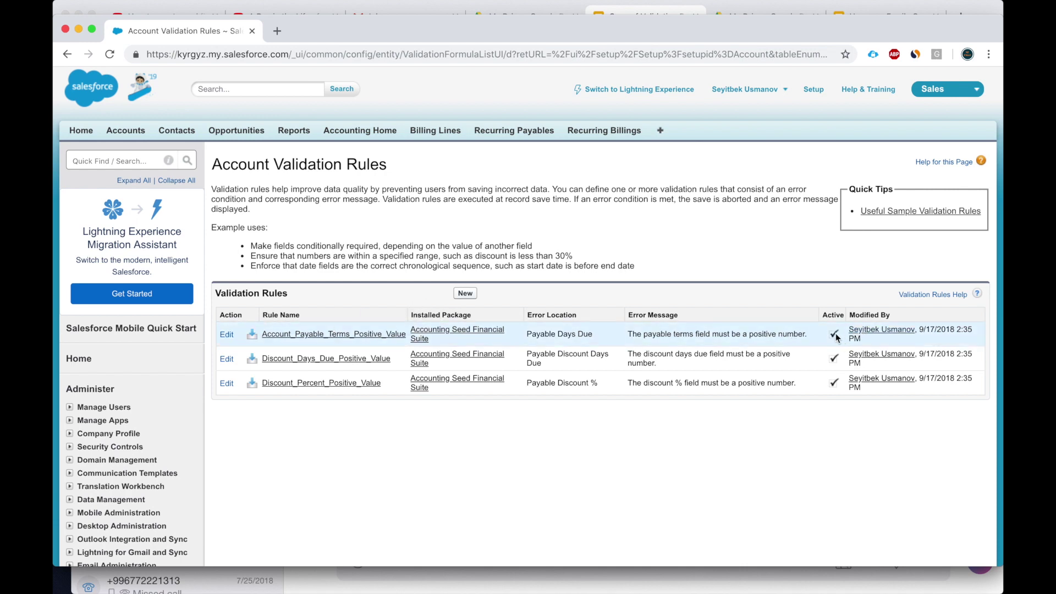
left_click(466, 295)
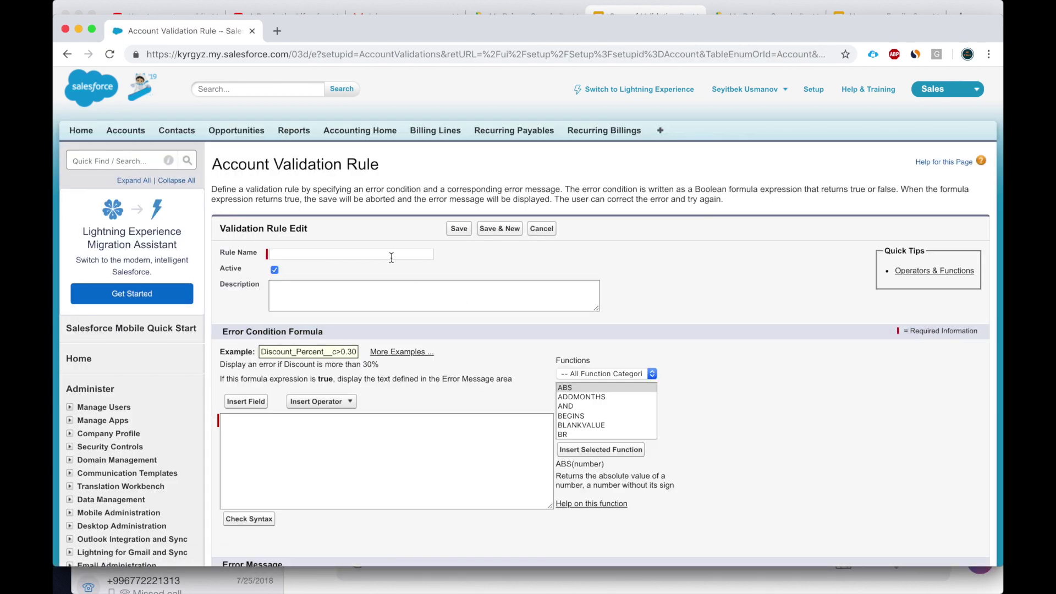
Step: Go through the rule's name, description, formula and error message fields, and set the error location to Field
left_click(391, 258)
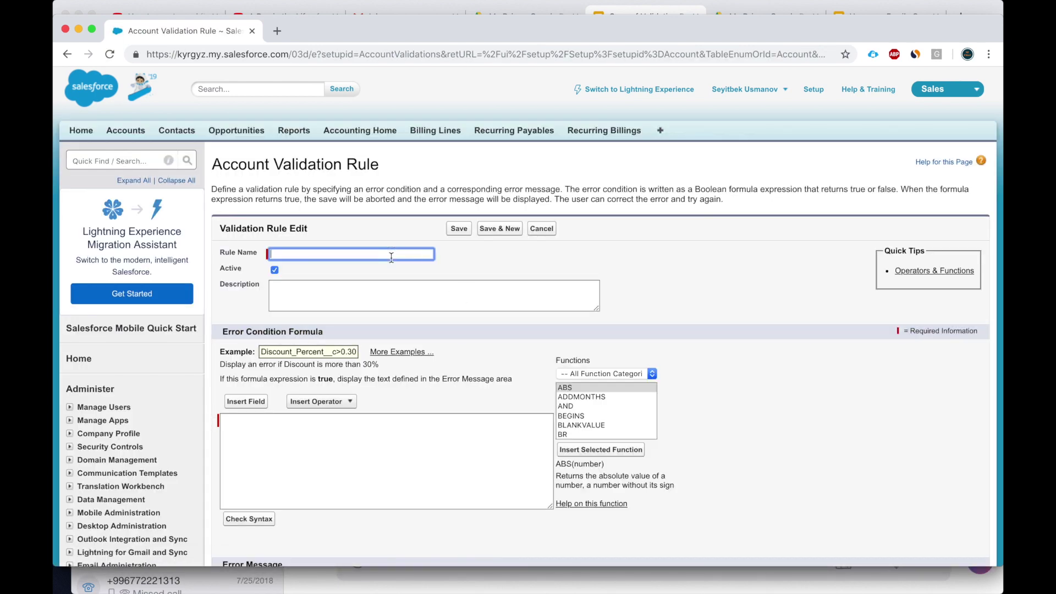
scroll(391, 257, "down", 2)
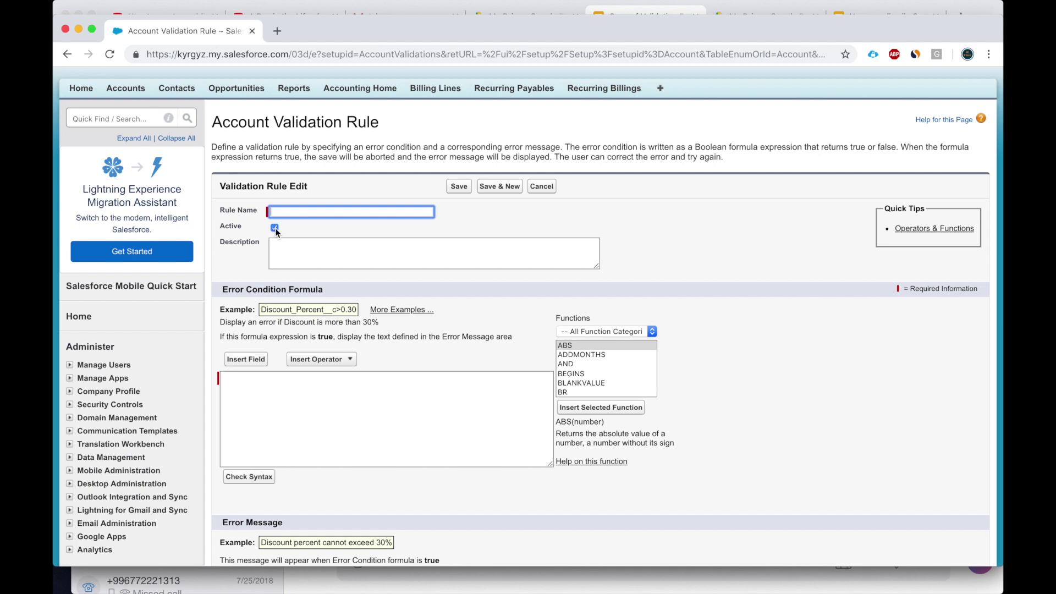
left_click(288, 250)
scroll(294, 333, "down", 4)
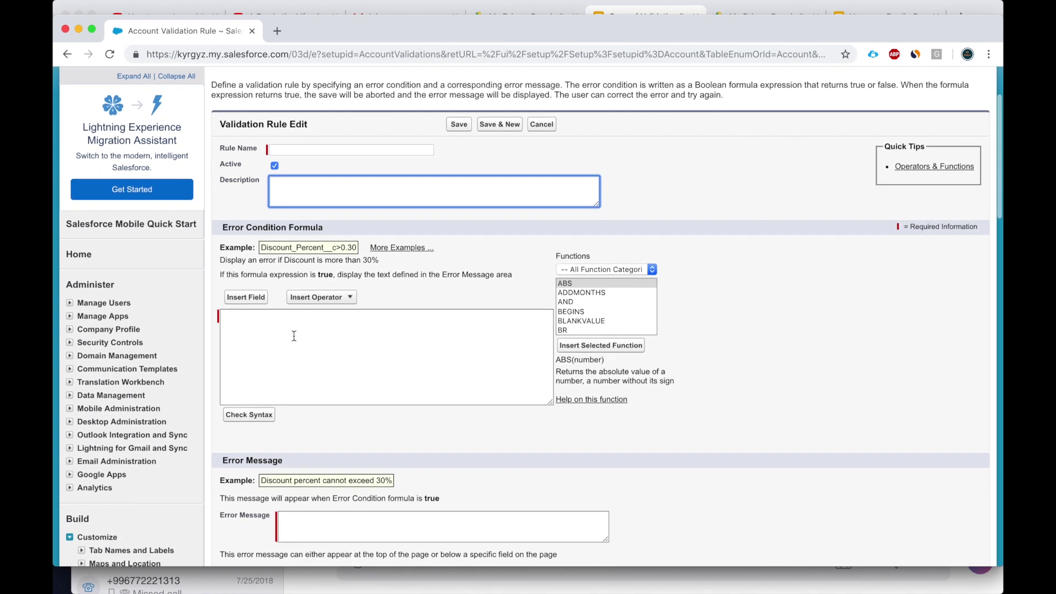
left_click(294, 336)
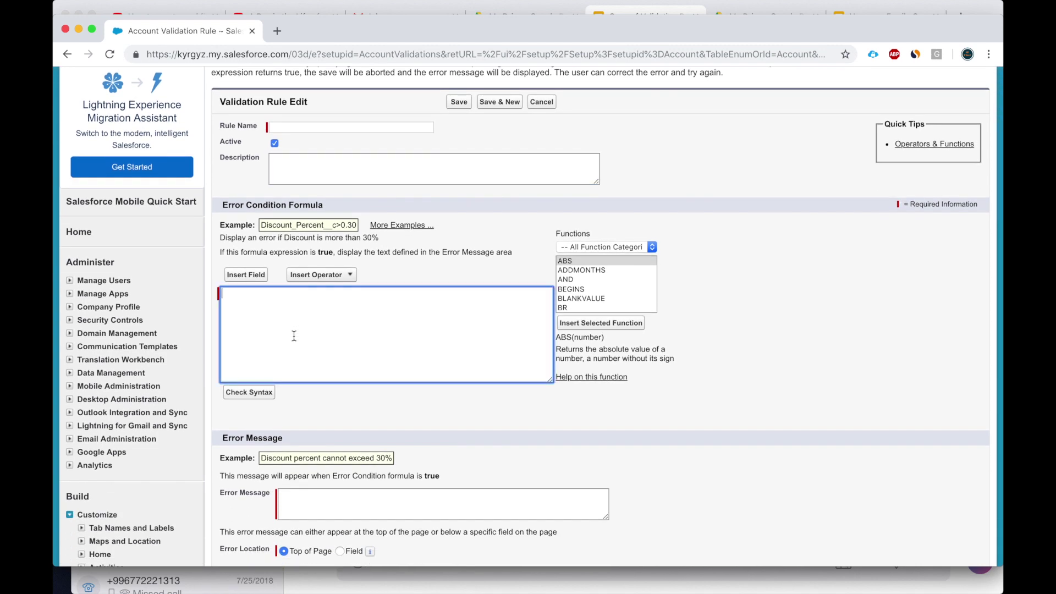
scroll(295, 336, "down", 5)
left_click(300, 389)
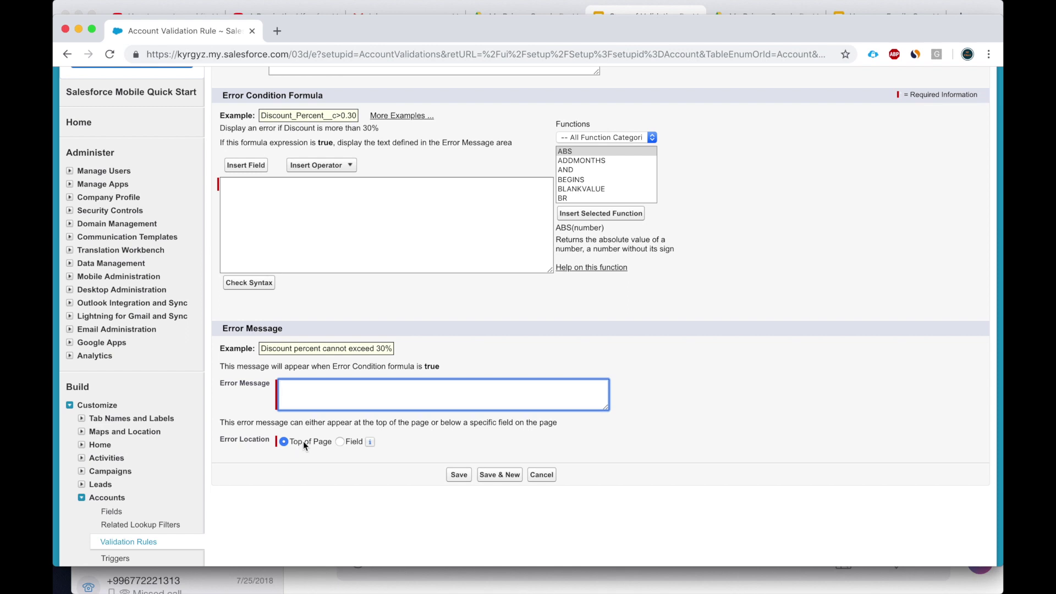
left_click(338, 441)
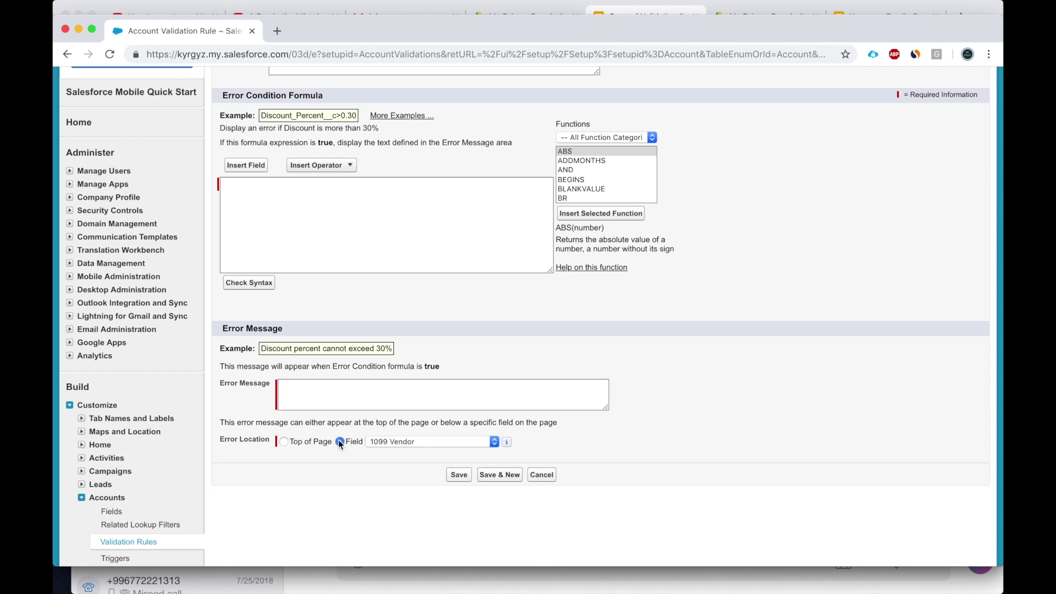
Step: Check the revenue requirement in the Google Slides presentation and name the Salesforce rule Revenue_>_$5M
scroll(319, 286, "up", 3)
left_click(295, 127)
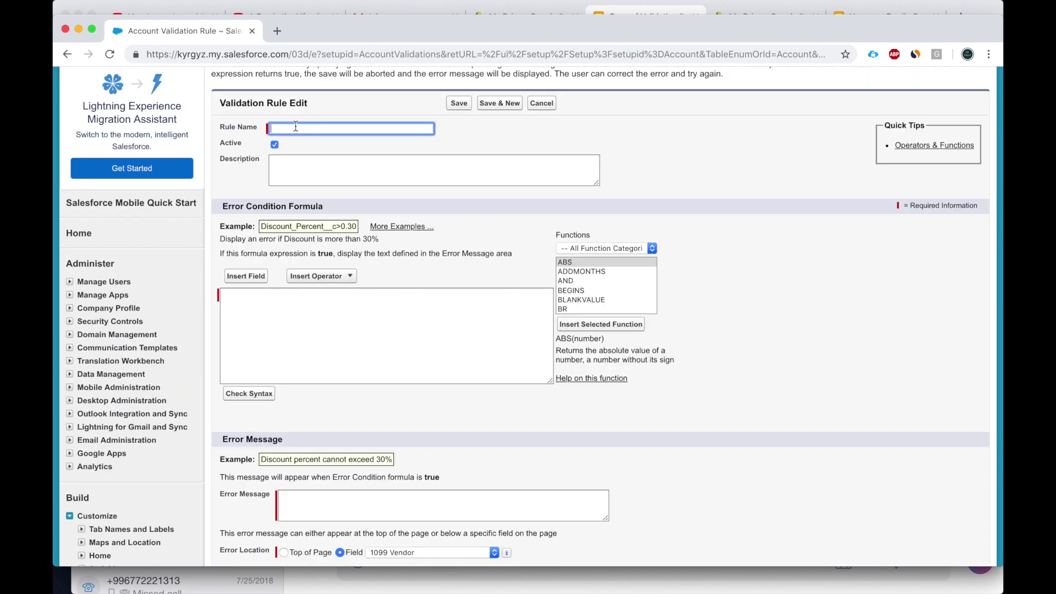
key("super+grave")
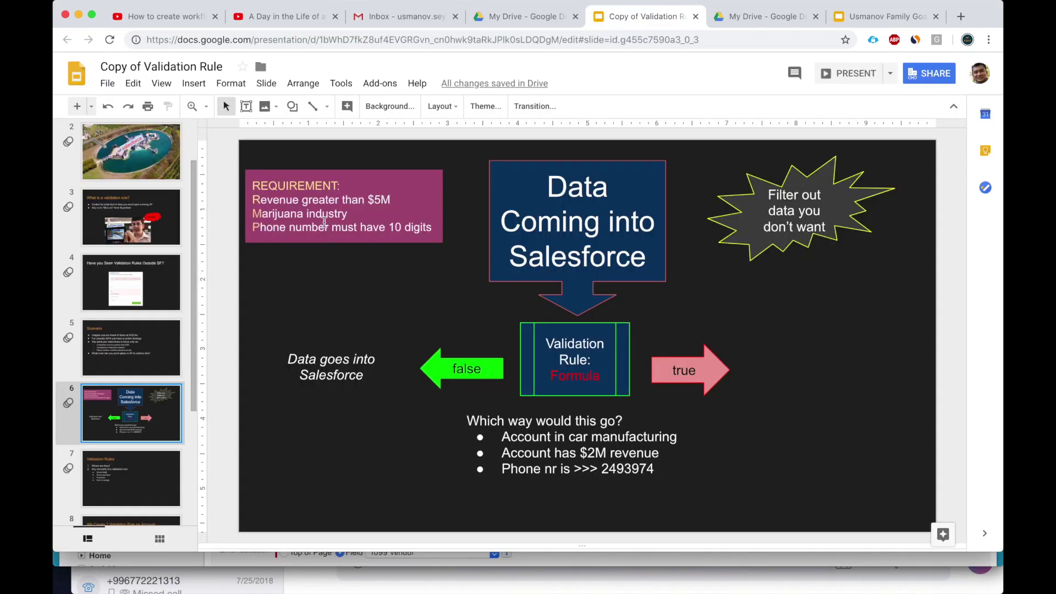
triple_click(312, 198)
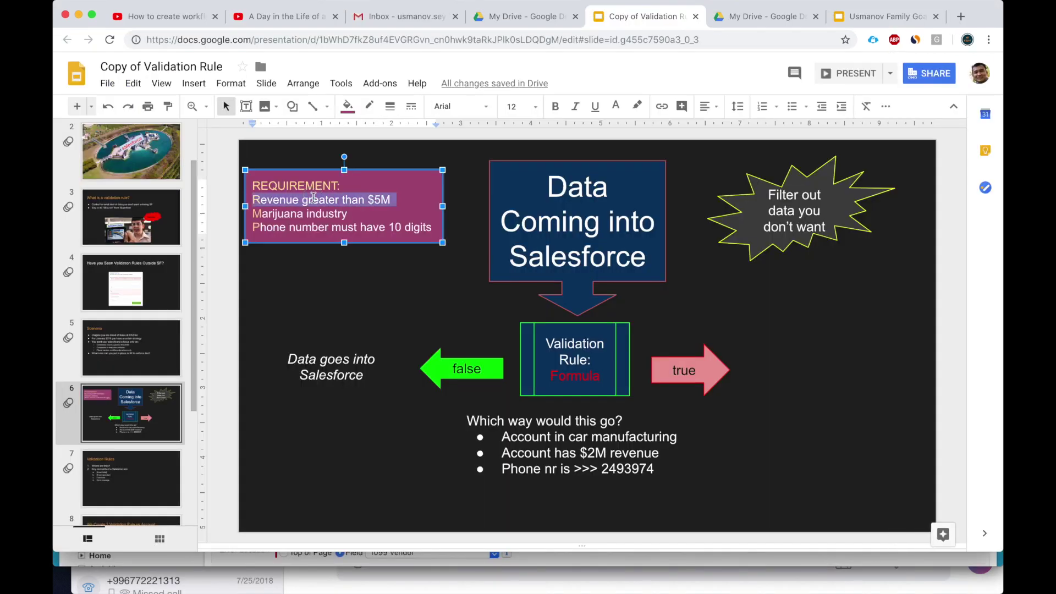
key("super+grave")
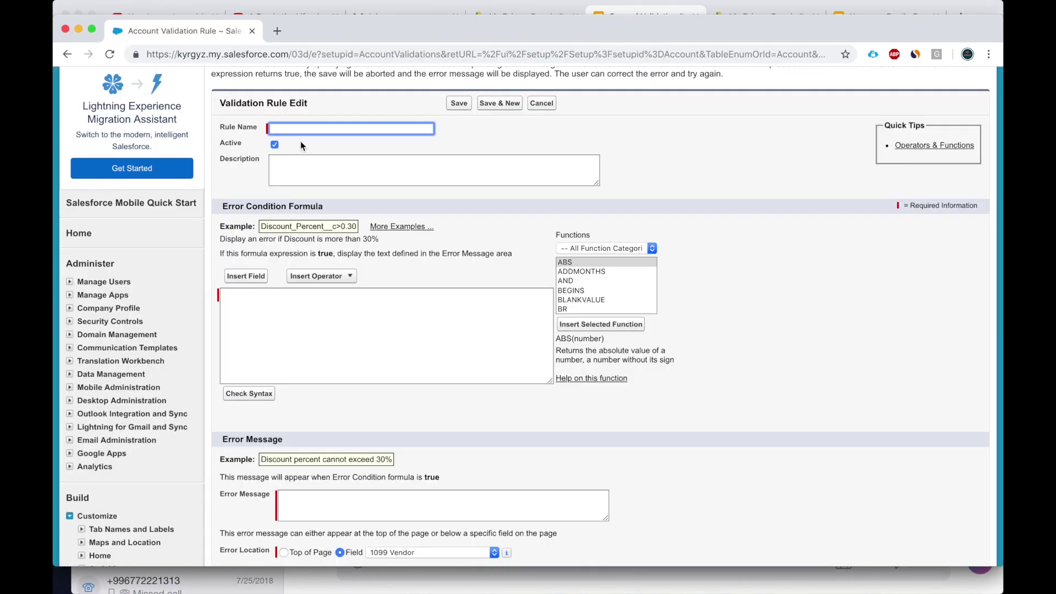
type("Revenue >$5M")
key("Tab")
key("Tab")
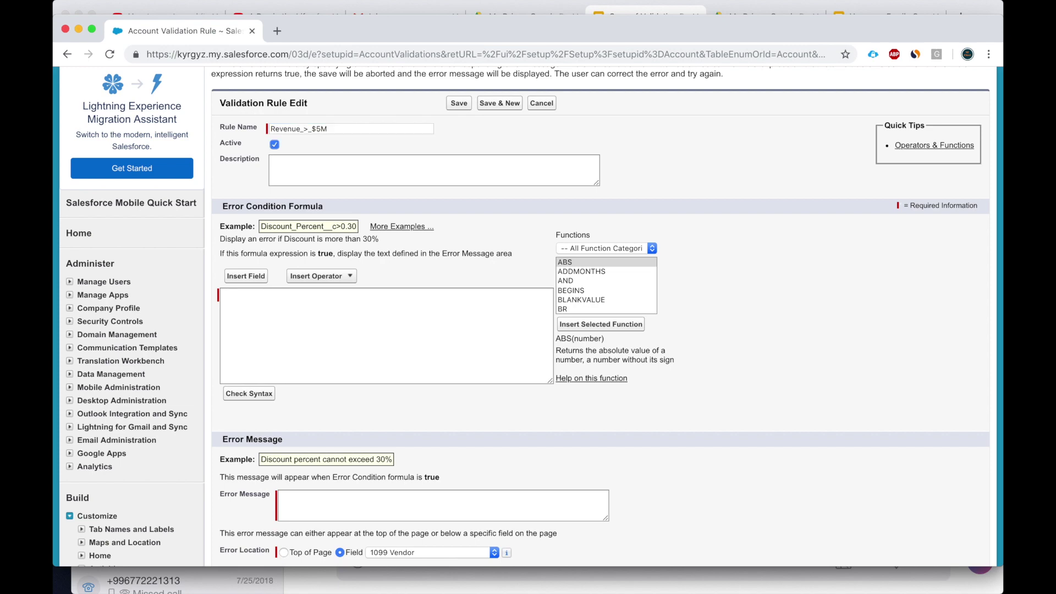
Step: Insert the Account object's Annual Revenue field into the error condition formula
left_click(258, 278)
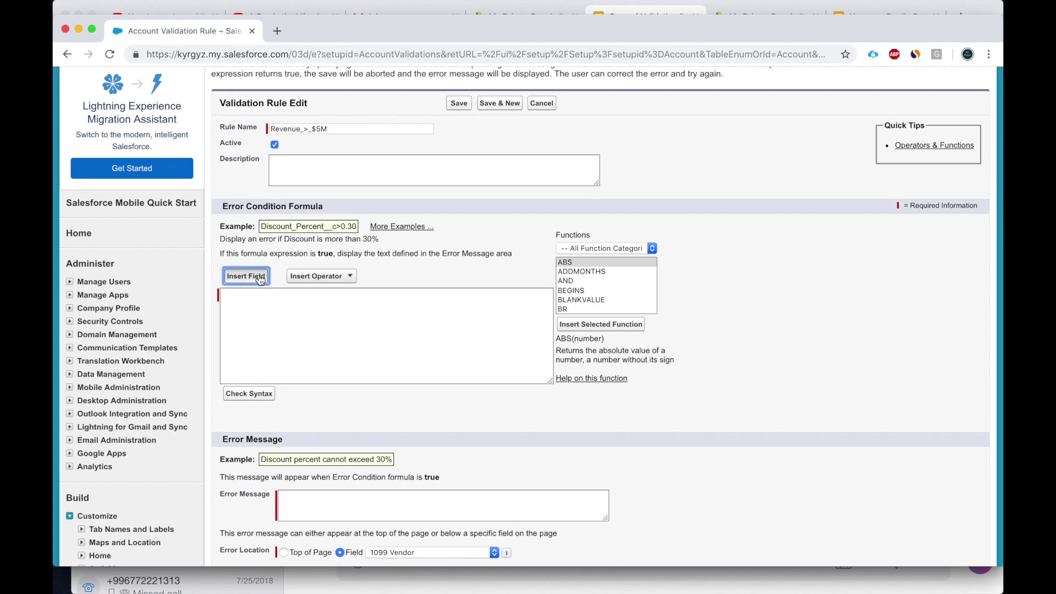
key("Escape")
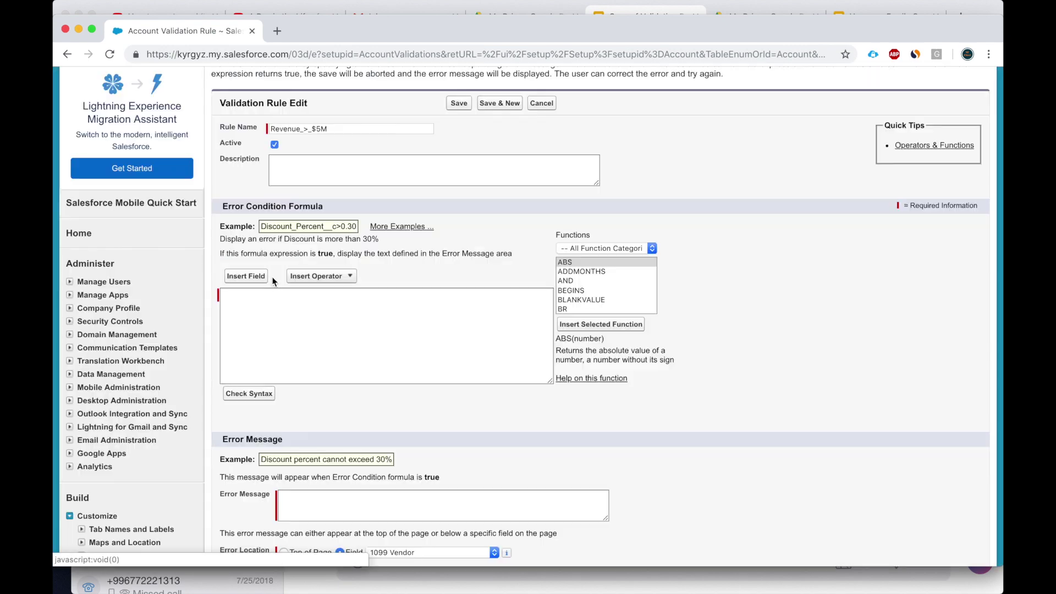
left_click(260, 278)
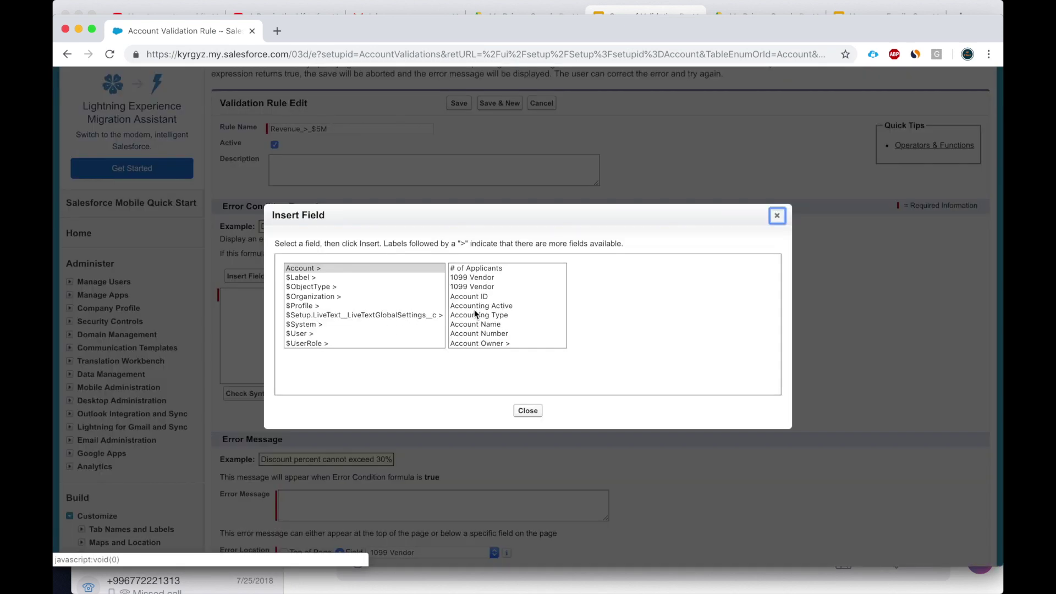
scroll(474, 326, "down", 2)
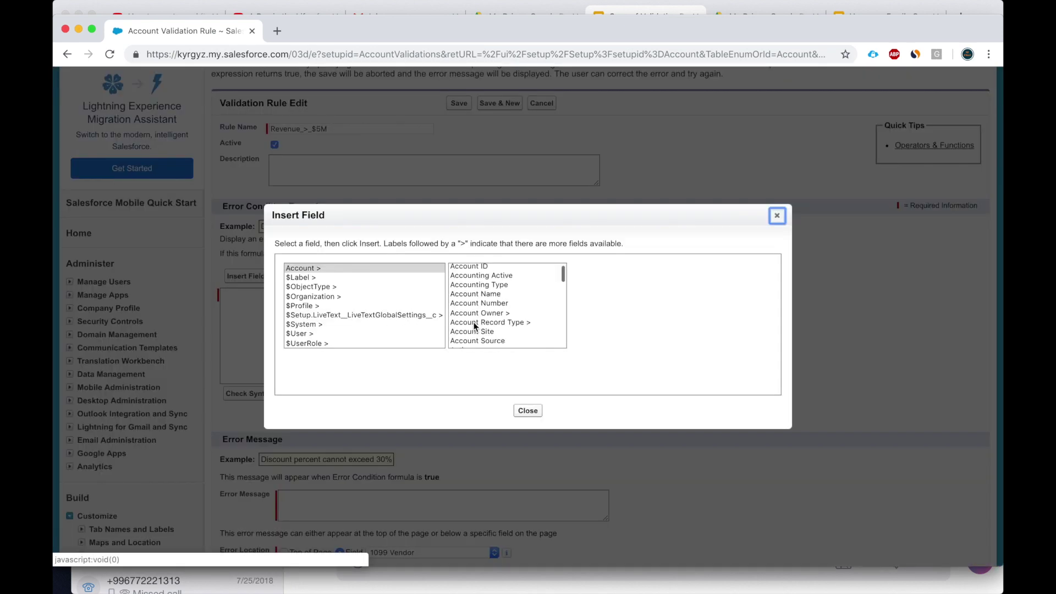
left_click(474, 322)
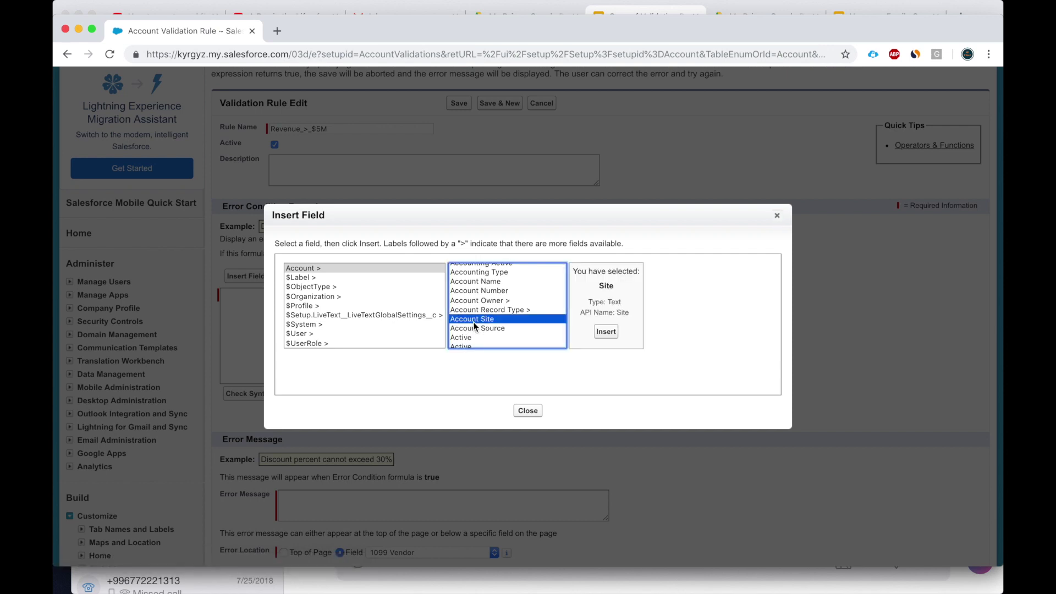
scroll(475, 326, "up", 3)
scroll(475, 326, "down", 1)
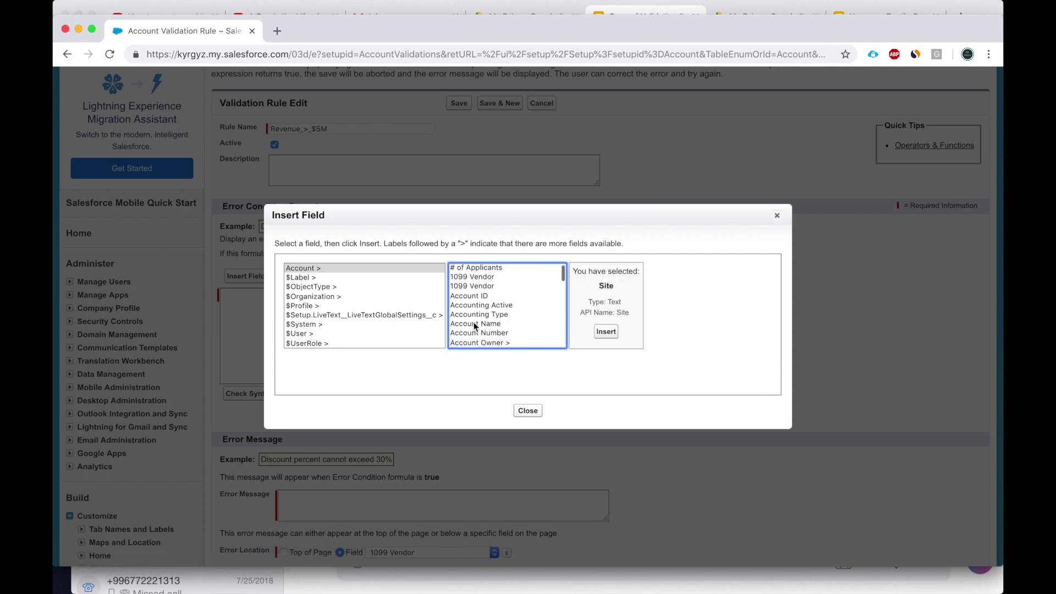
scroll(474, 326, "down", 4)
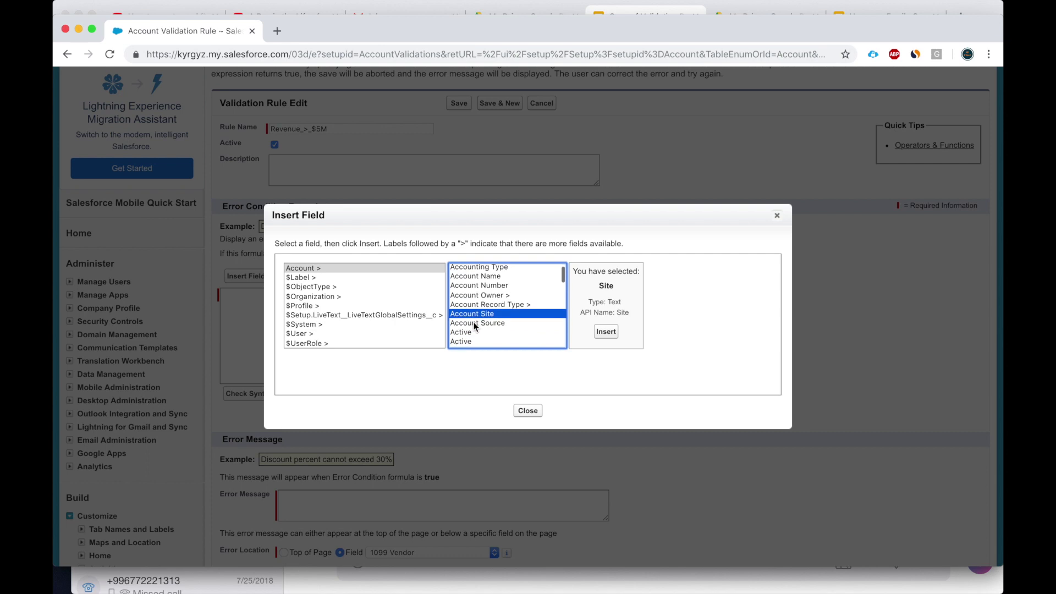
scroll(475, 325, "down", 1)
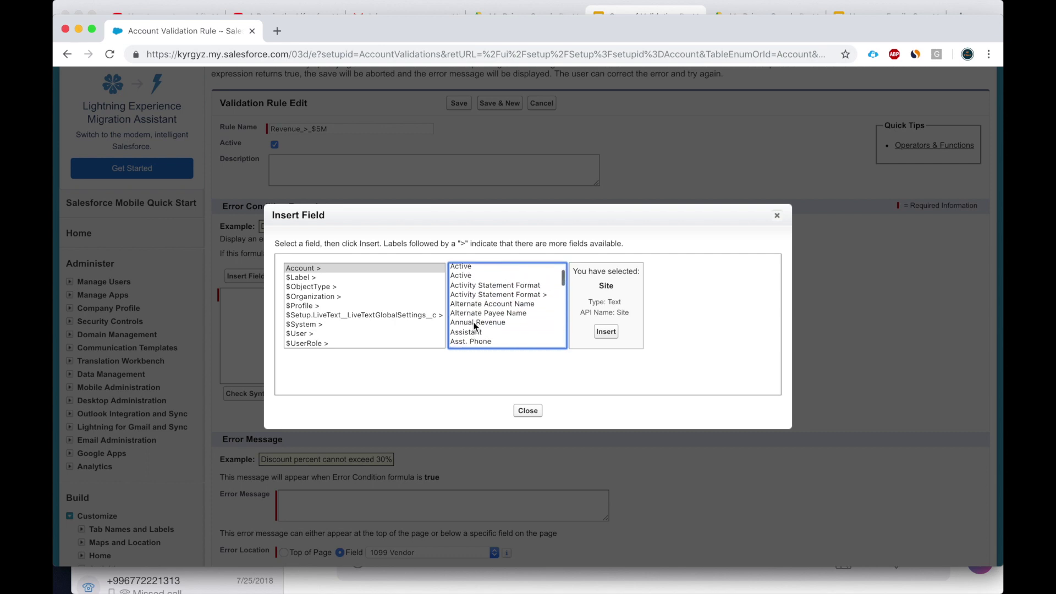
left_click(474, 322)
left_click(617, 333)
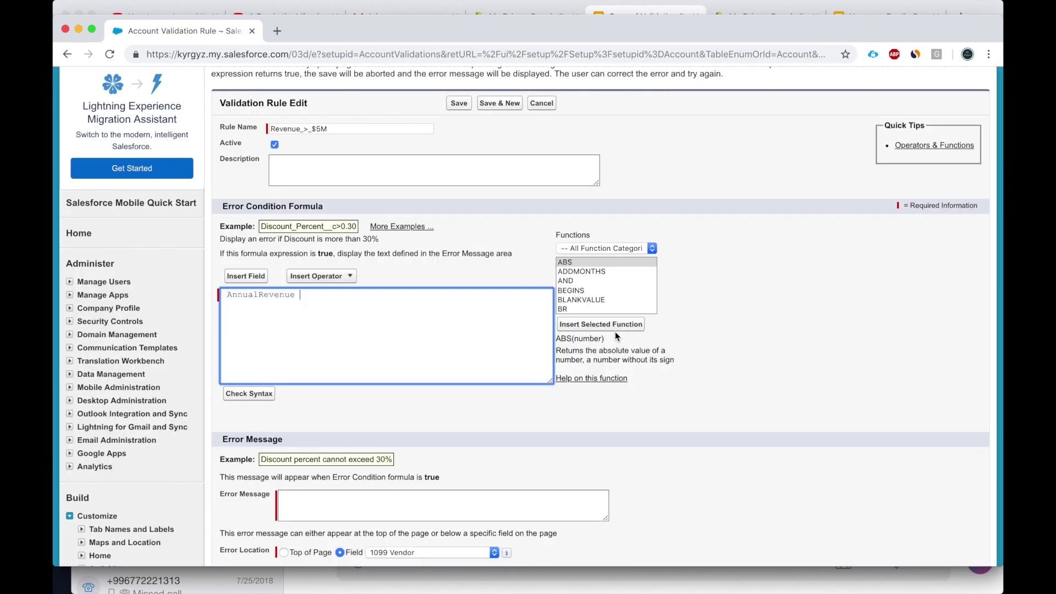
Step: Complete the formula as AnnualRevenue >= 5000000 using the Greater Than or Equal operator, and check its syntax
left_click(324, 276)
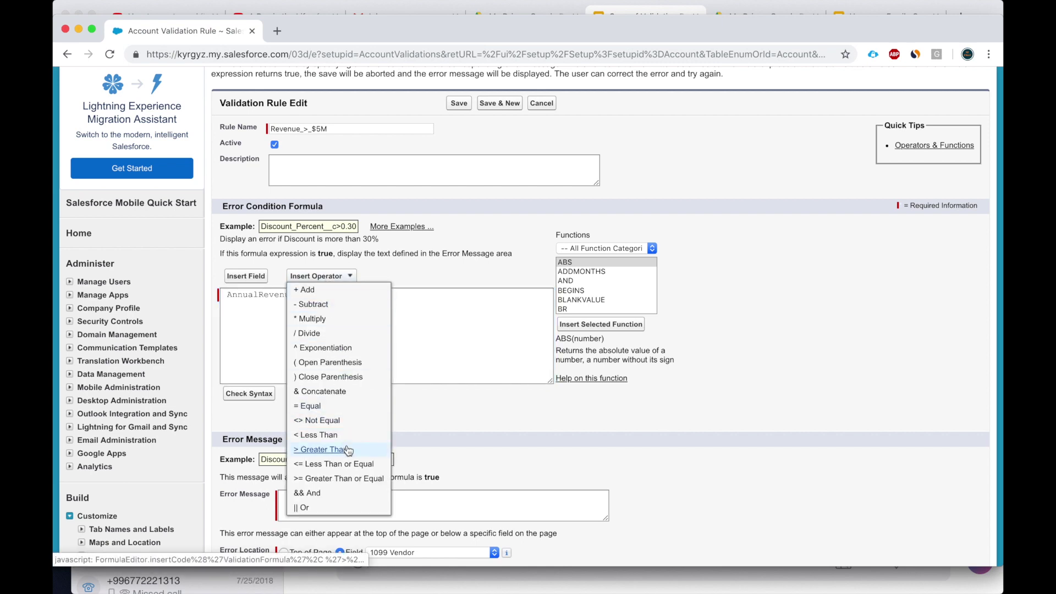
left_click(353, 478)
type("5")
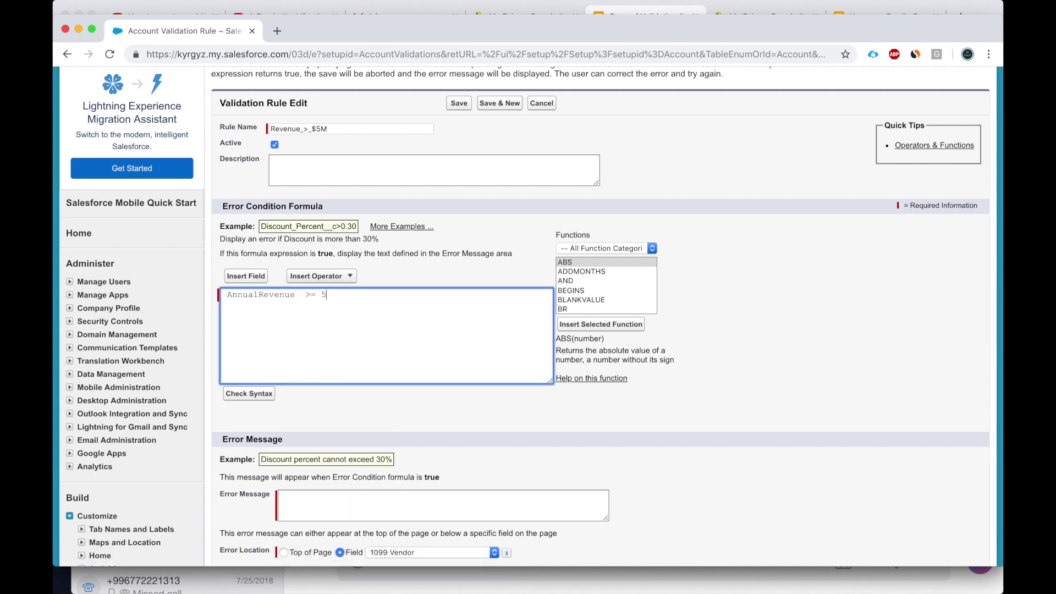
type("000000")
scroll(270, 381, "down", 2)
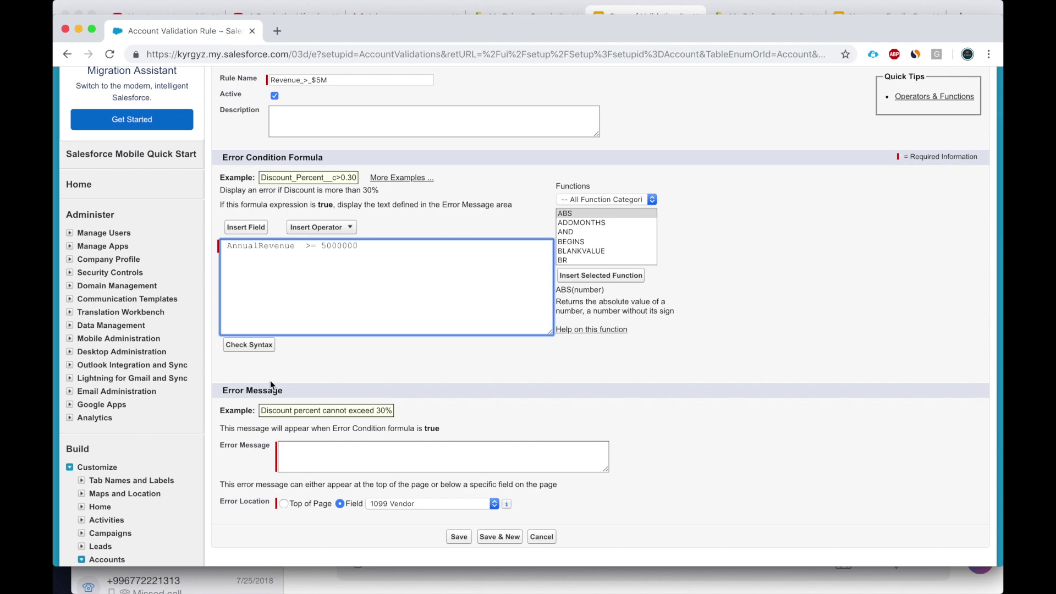
left_click(252, 347)
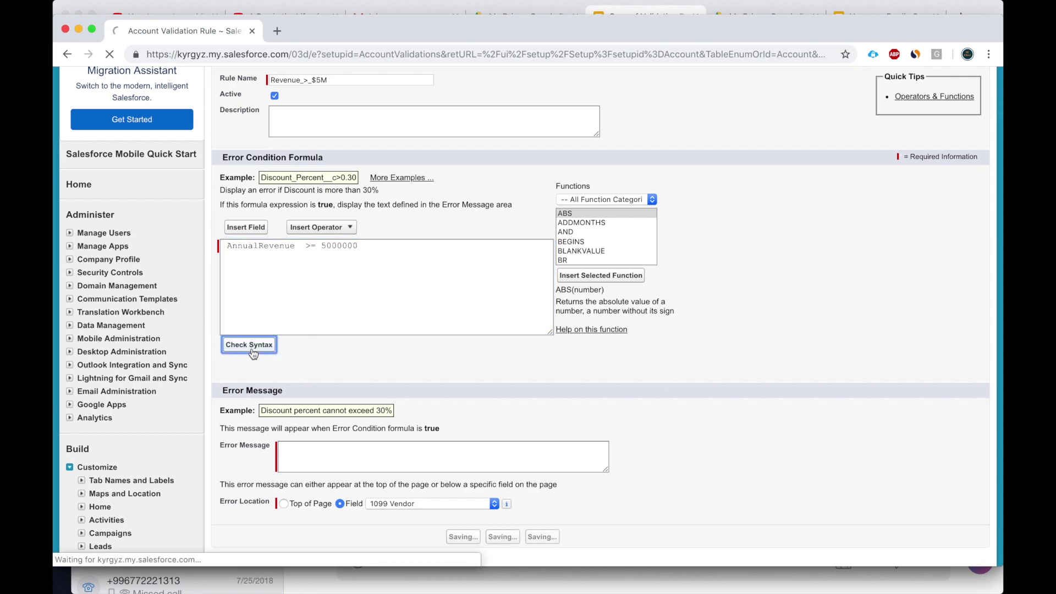
scroll(297, 405, "down", 3)
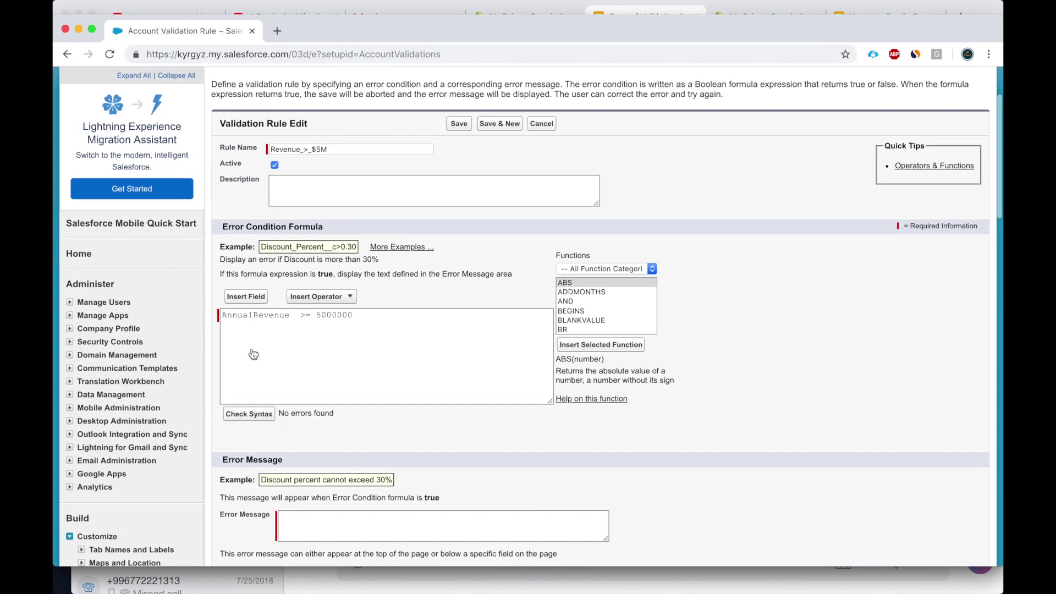
scroll(297, 405, "down", 3)
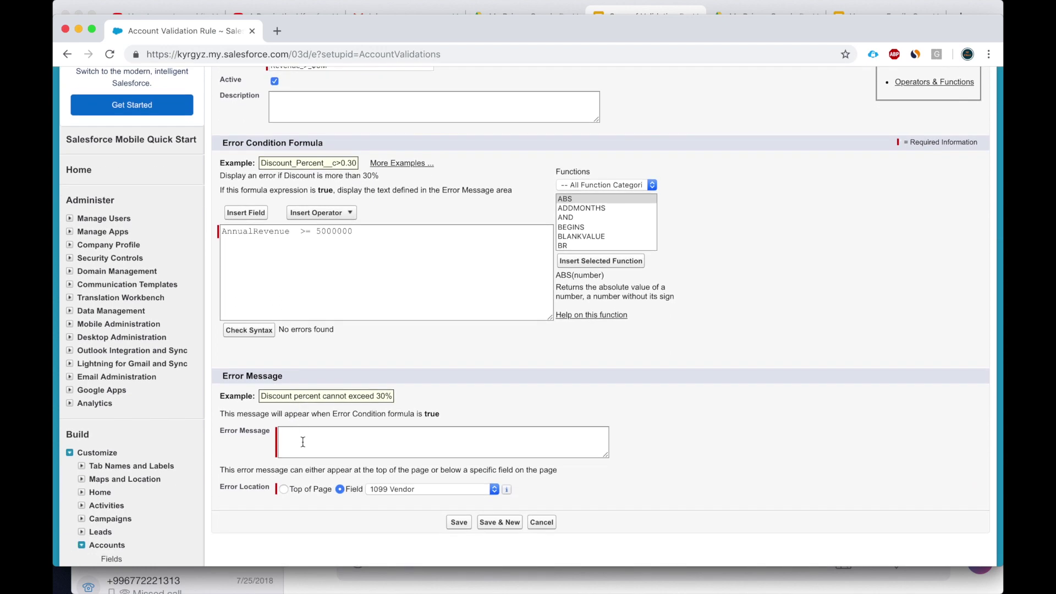
Step: Replace the comparison operator in the error condition formula with < so it reads AnnualRevenue < 5000000
left_click(300, 437)
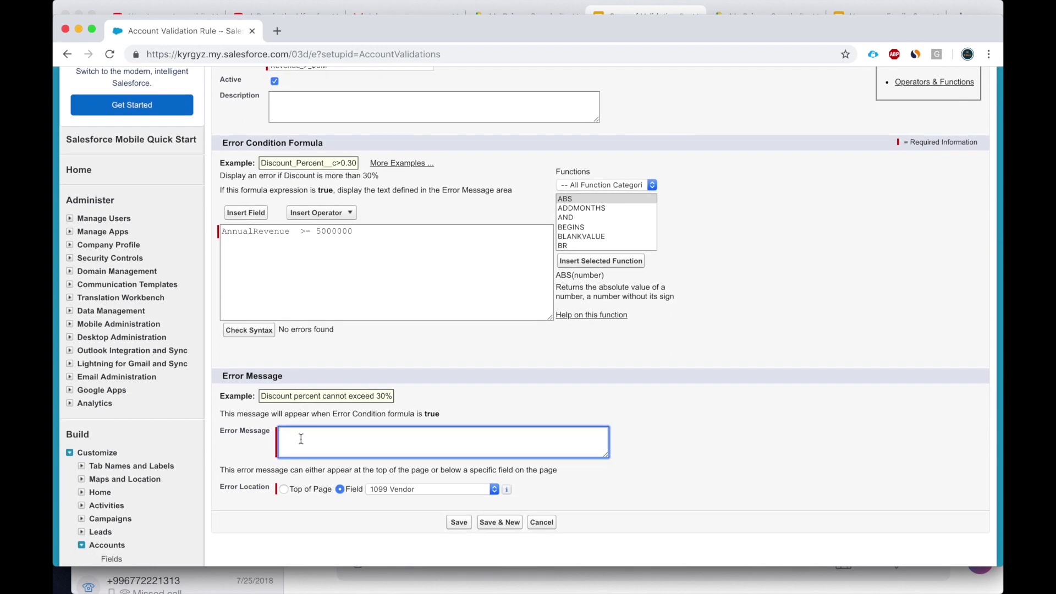
double_click(305, 231)
type("=")
key("BackSpace")
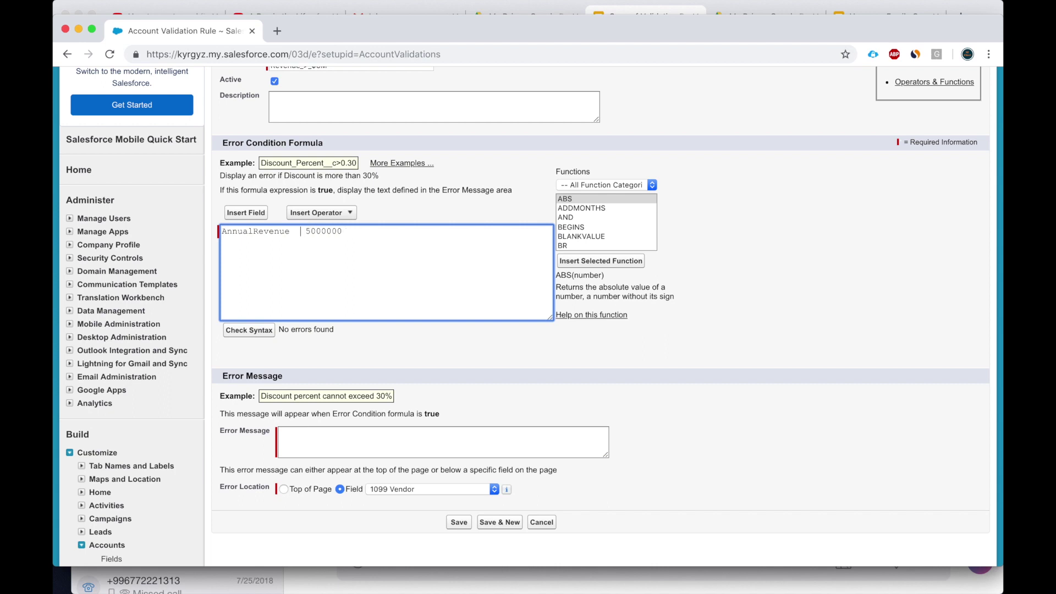
left_click(330, 215)
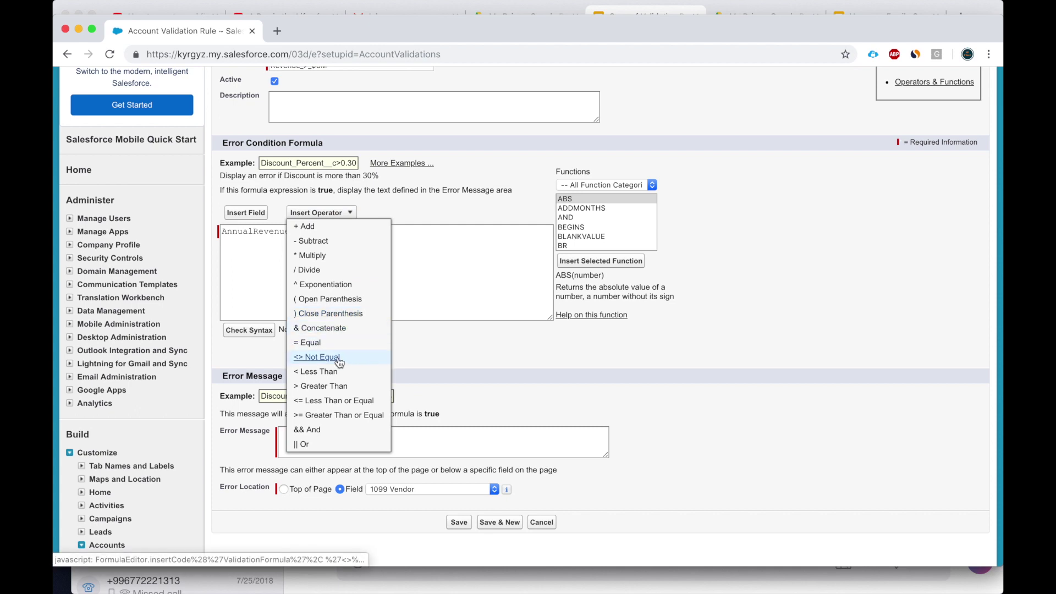
left_click(344, 400)
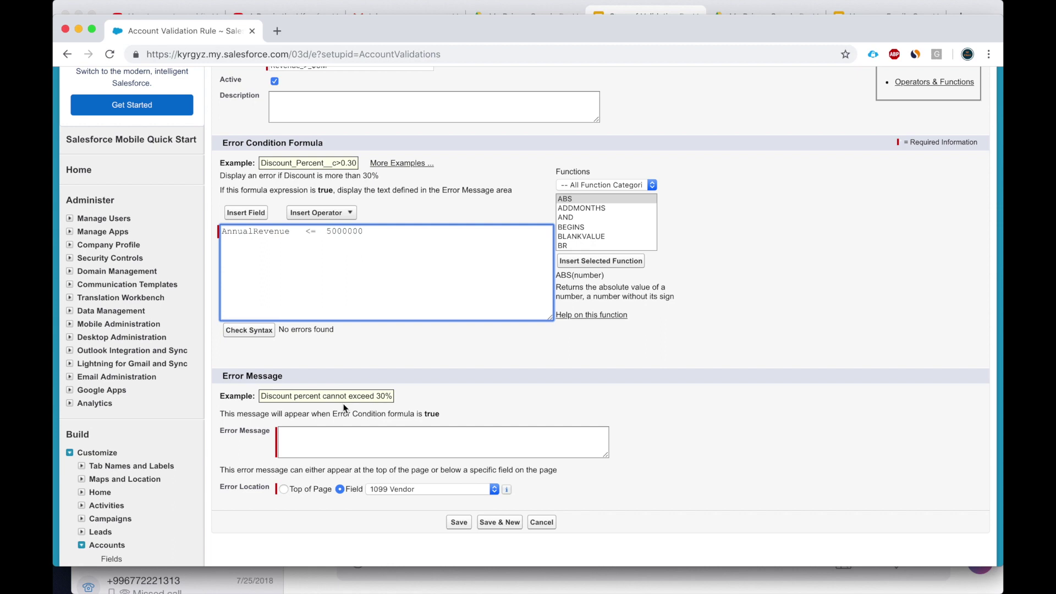
double_click(312, 233)
type("<")
Step: Enter the error message "We only want Accounts with revenues of greater then $5M"
left_click(333, 443)
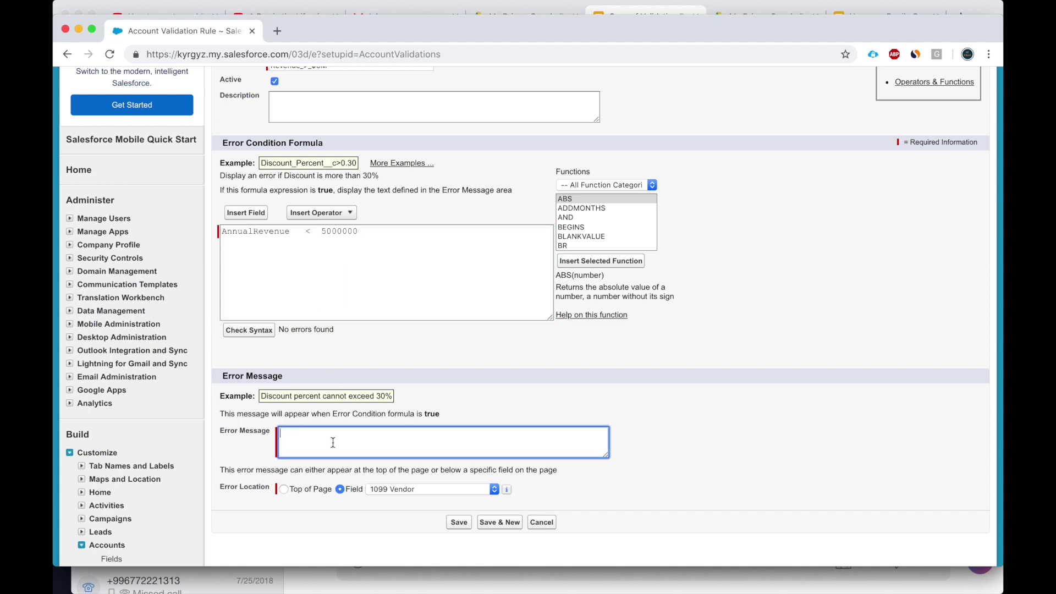
type("We only want Accounts with rev")
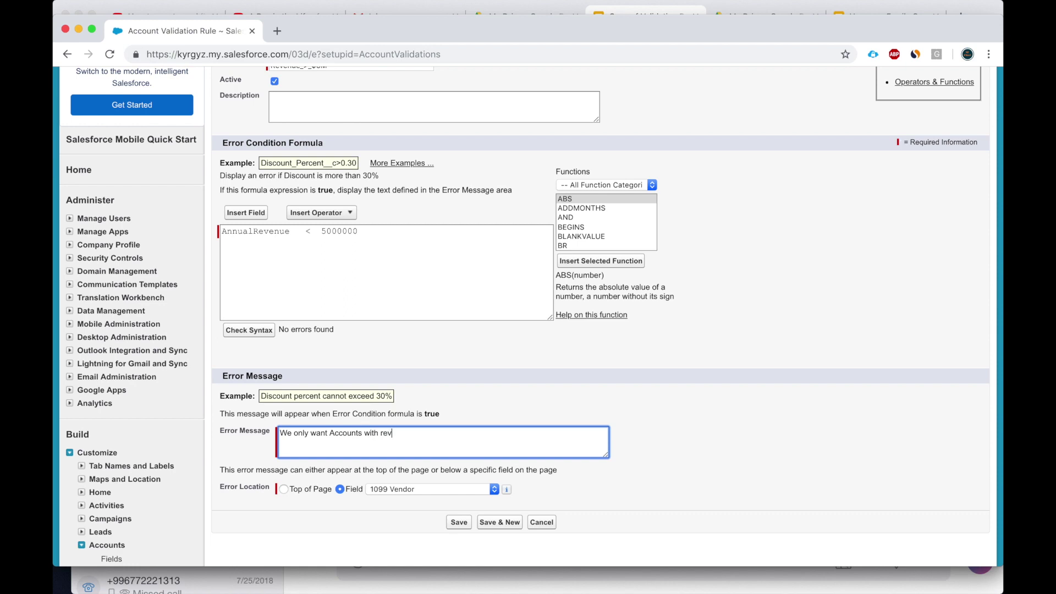
type("enues of greater then $5M")
Step: Set the error location to the Annual Revenue field and try to save the validation rule
left_click(377, 493)
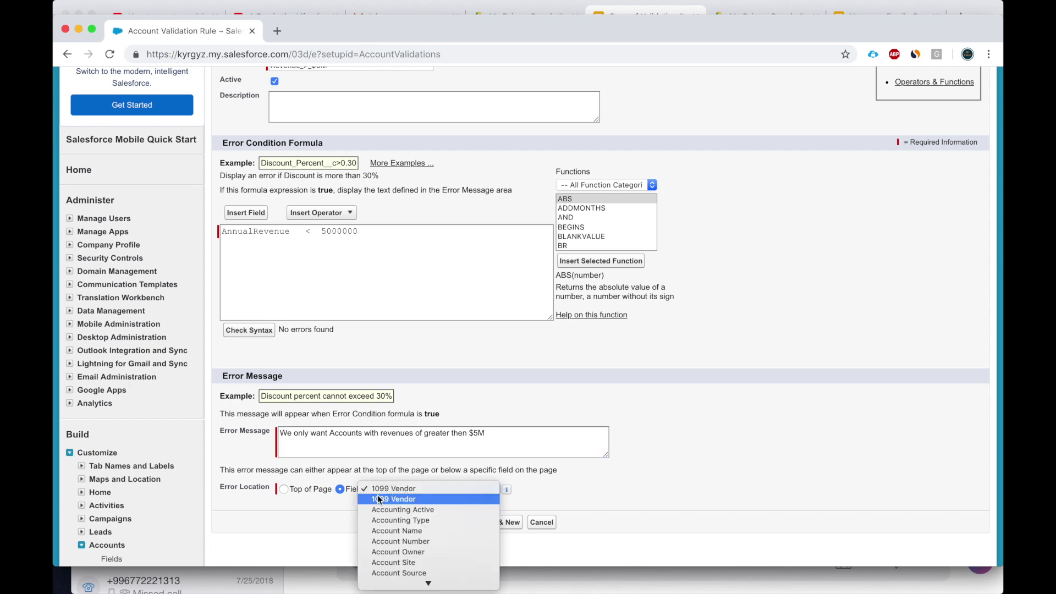
scroll(379, 511, "down", 3)
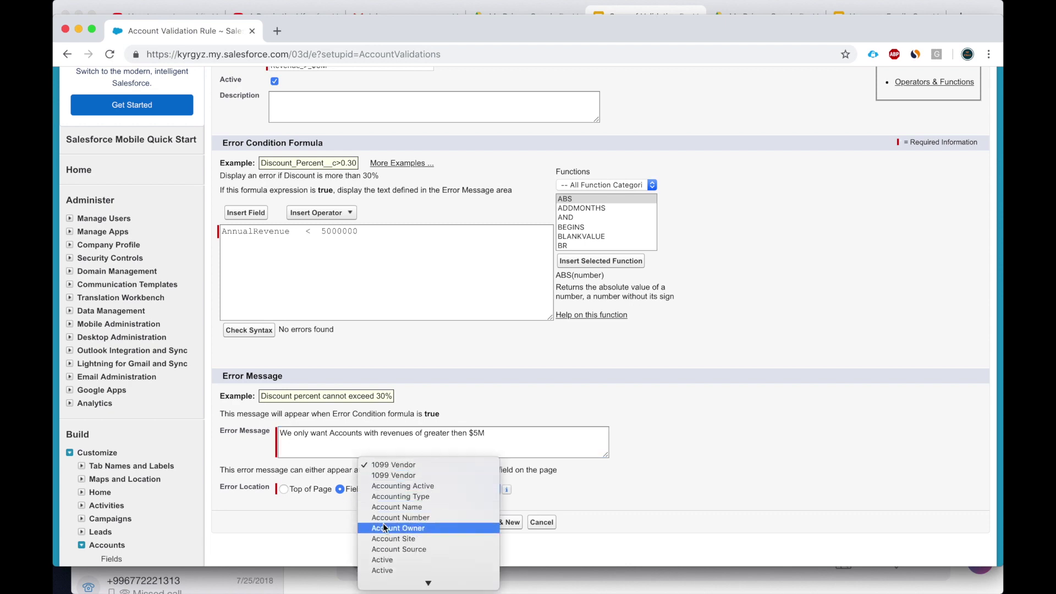
scroll(384, 527, "down", 2)
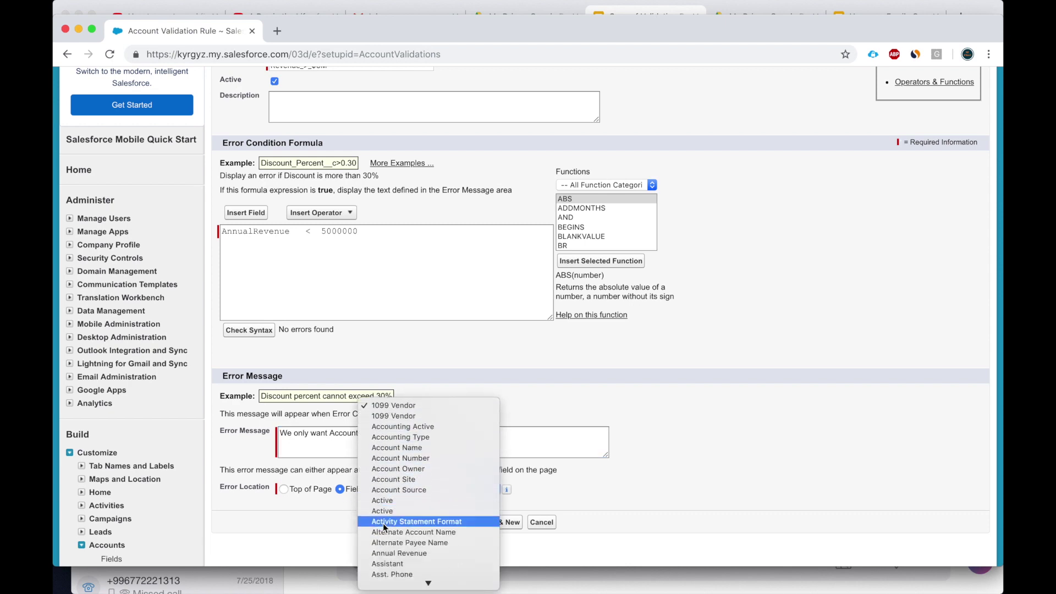
left_click(391, 553)
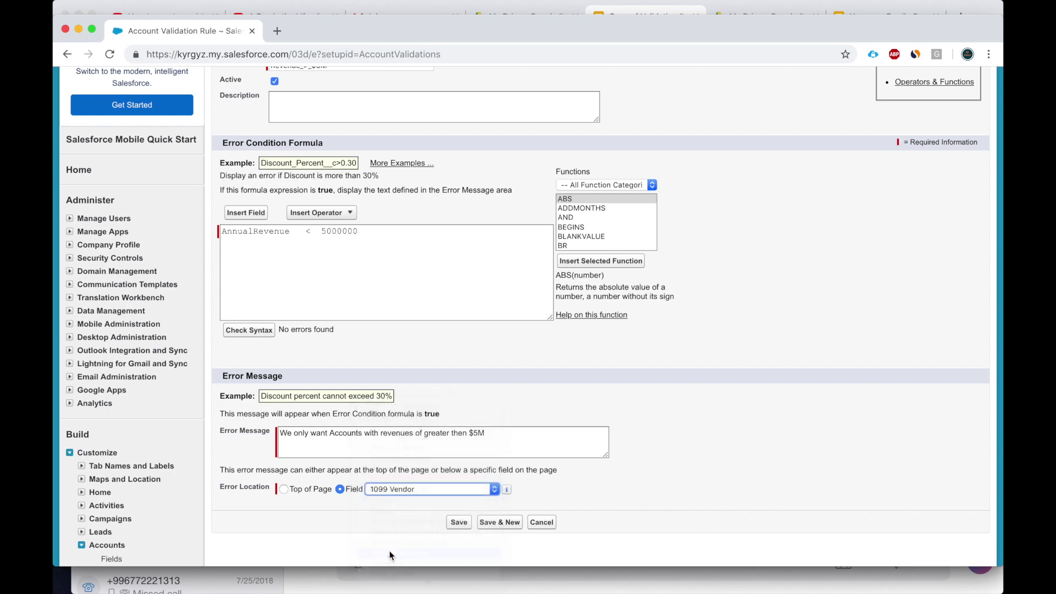
left_click(462, 522)
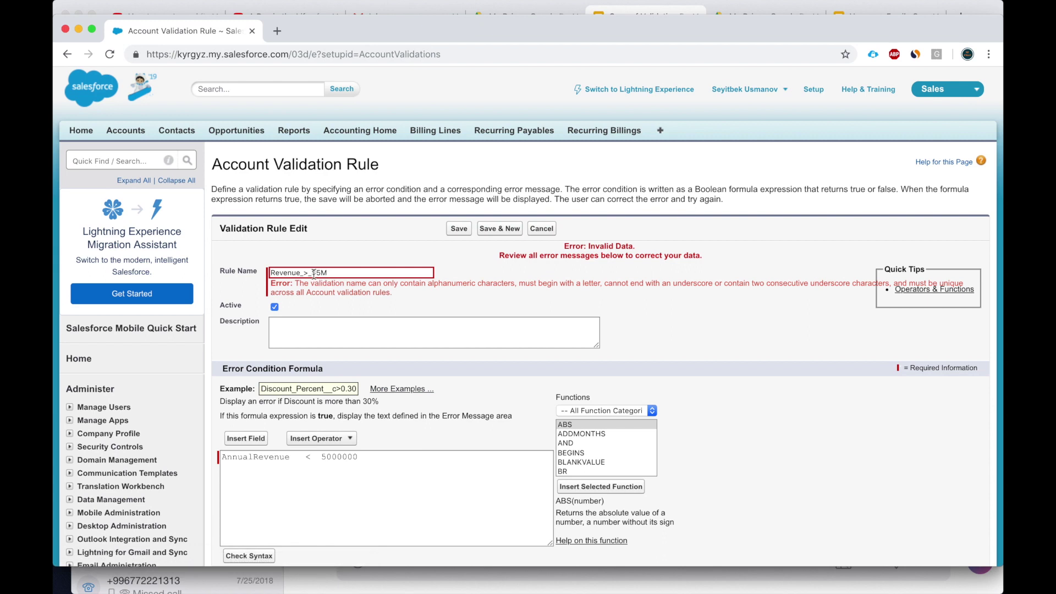
Step: Rename the rule as Revenue_more_then_five_million and save it
left_click_drag(352, 273, 301, 273)
type("more tha")
key("BackSpace")
key("BackSpace")
key("BackSpace")
key("BackSpace")
key("BackSpace")
type("e then five million")
left_click(448, 227)
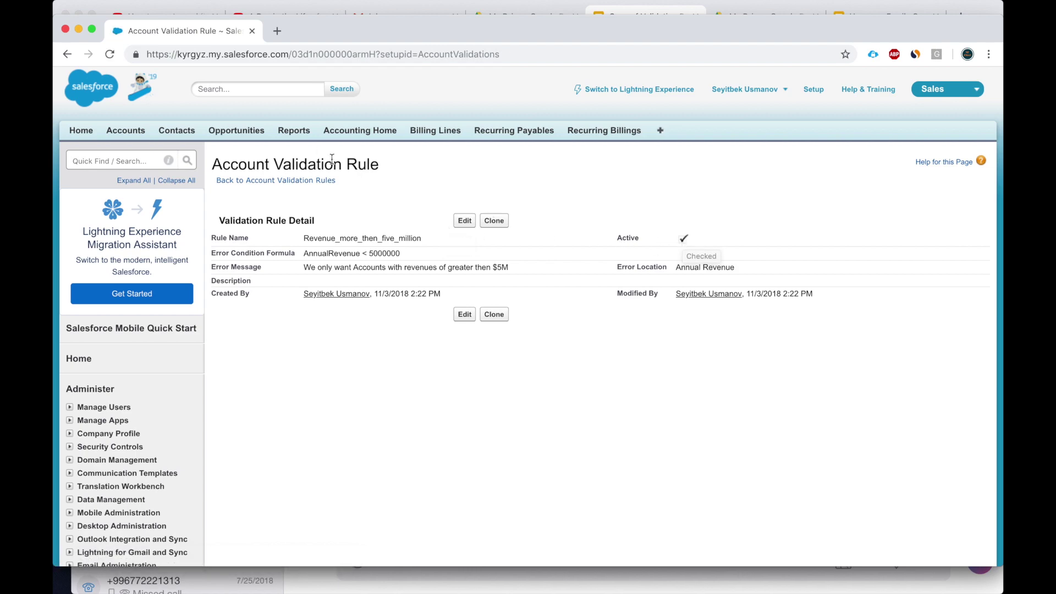
Step: Fill in a new Houses account named Test with purchase price 123 and annual revenue 4000000, try to save it, and review the errors
left_click(125, 130)
left_click(462, 230)
left_click(469, 281)
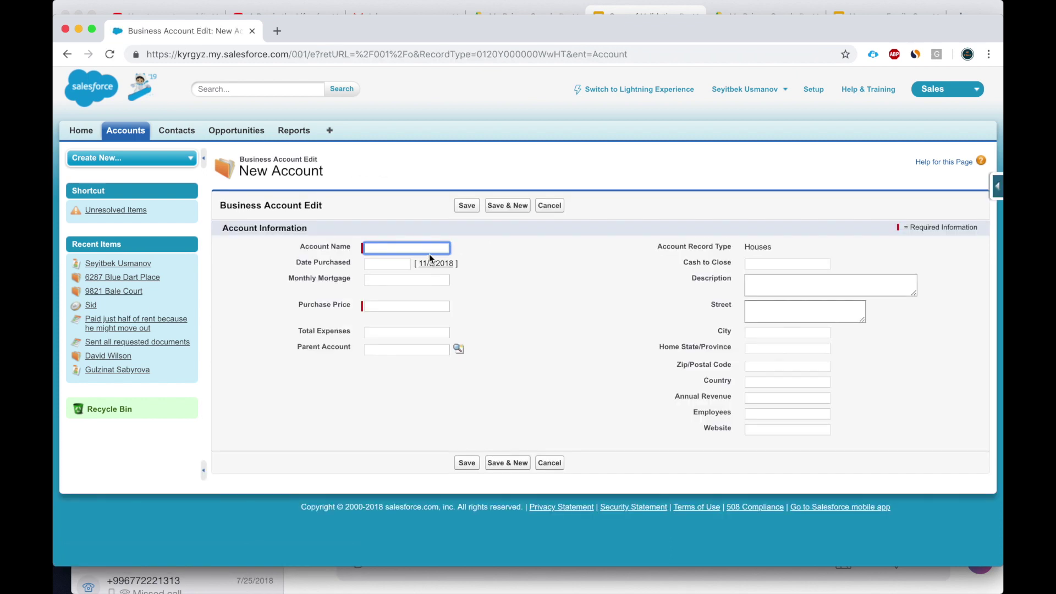
type("Test")
left_click(407, 306)
type("123")
left_click(747, 394)
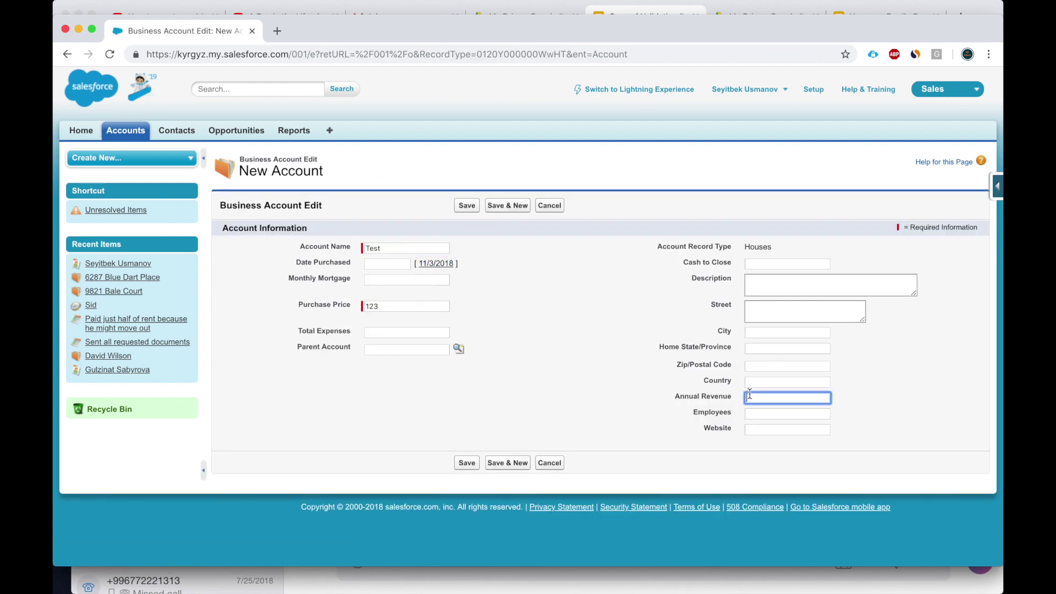
type("4000000")
left_click(467, 463)
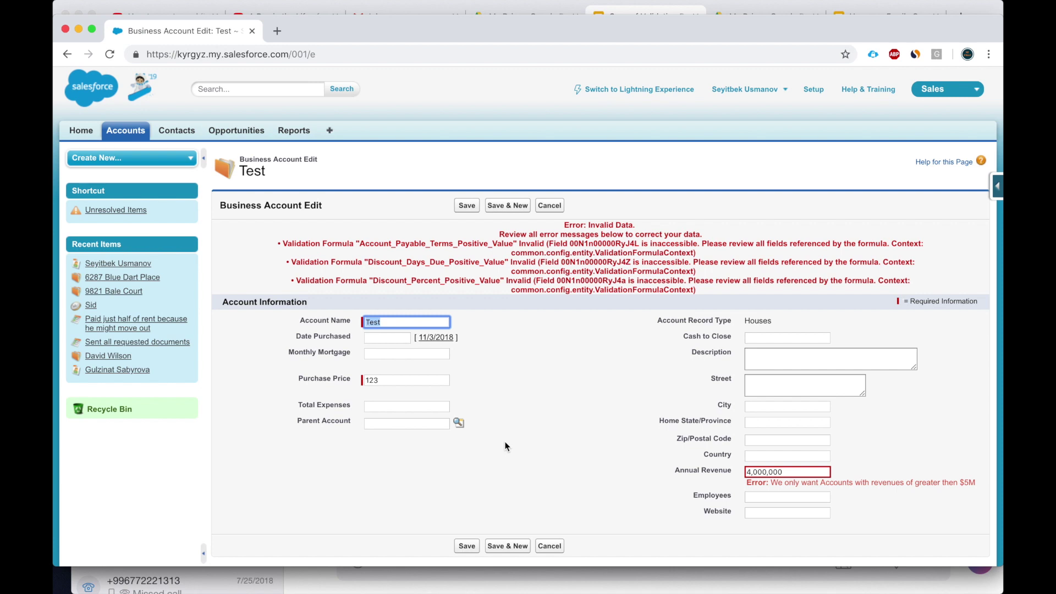
scroll(505, 446, "down", 2)
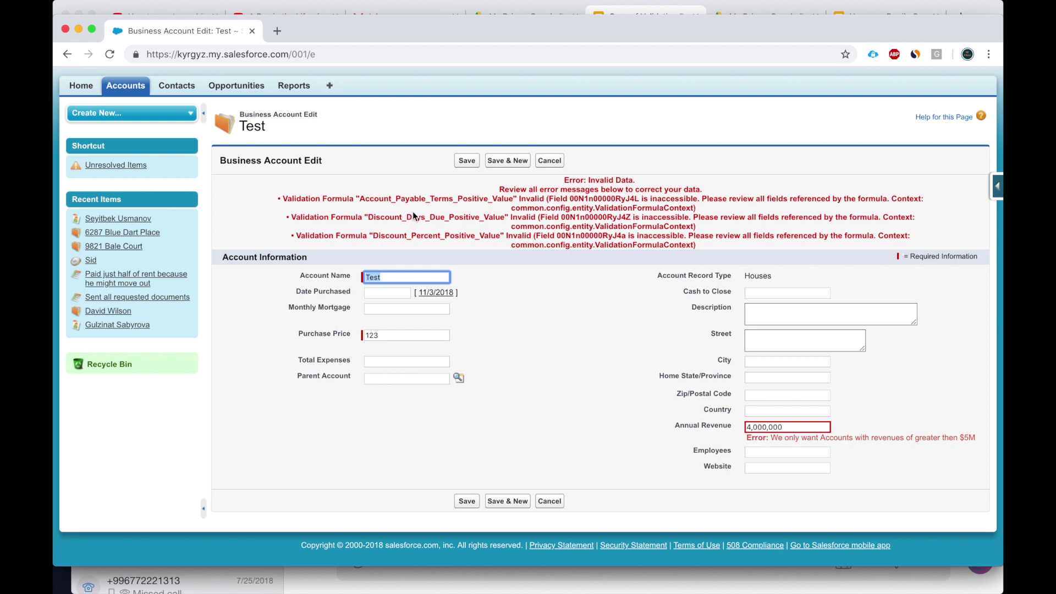
triple_click(770, 437)
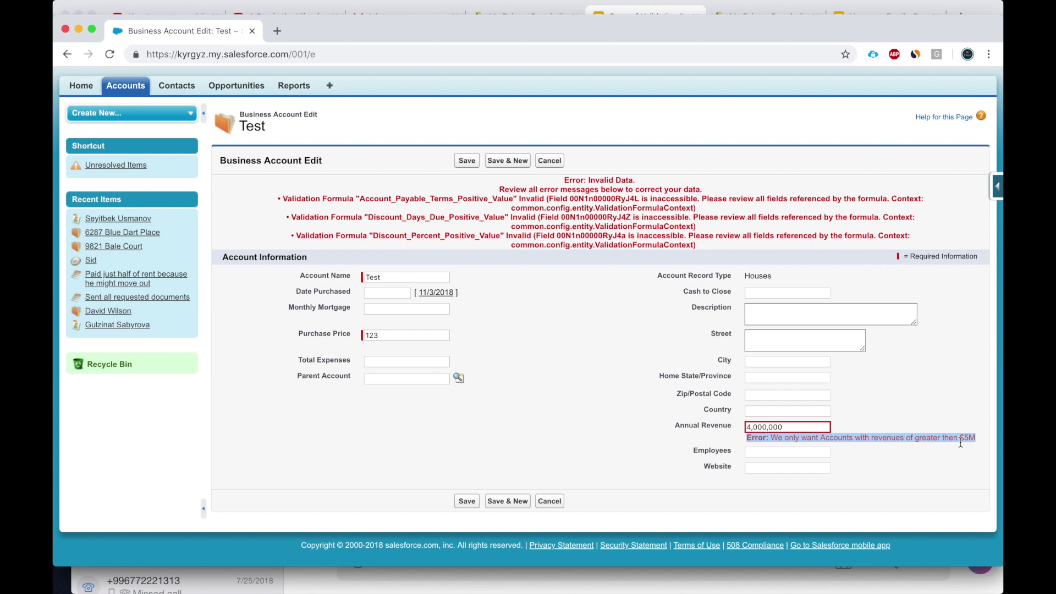
Step: Open the Account validation rules and deactivate Account_Payable_Terms_Positive_Value and Discount_Days_Due_Positive_Value, saving each
left_click(996, 186)
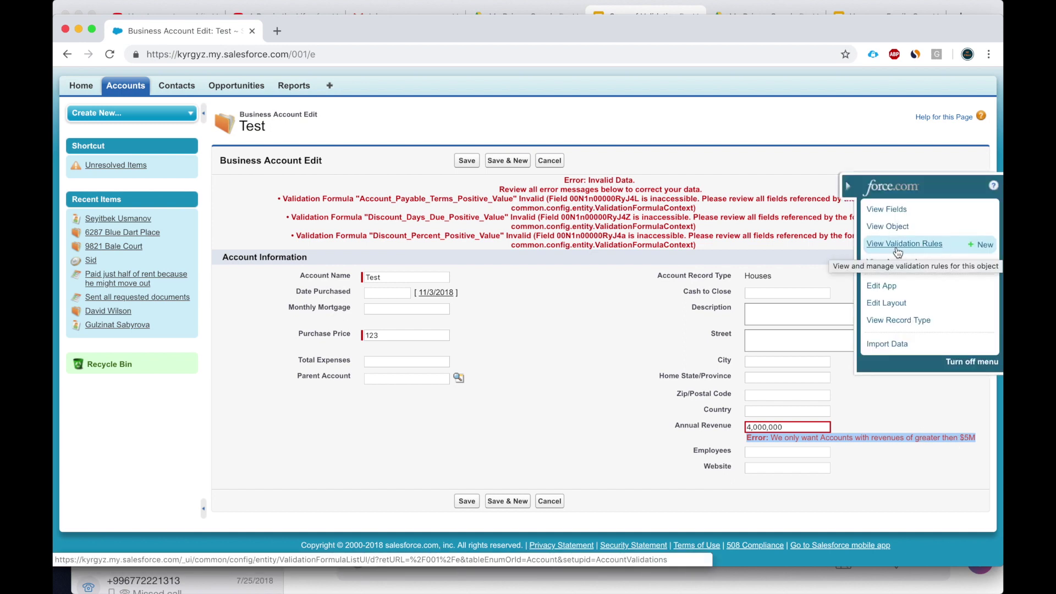
left_click(896, 246)
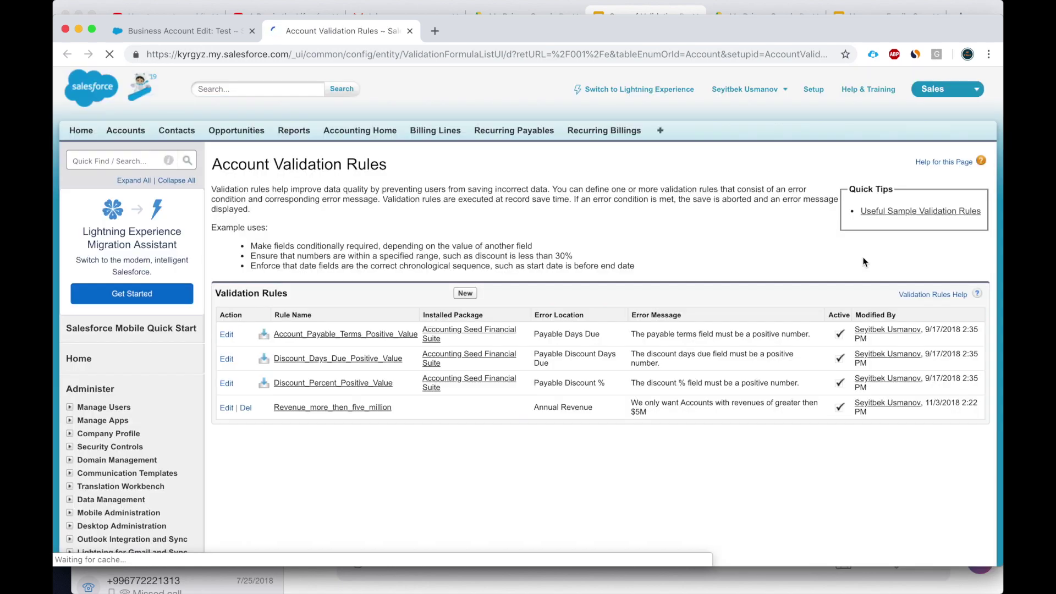
left_click(227, 334)
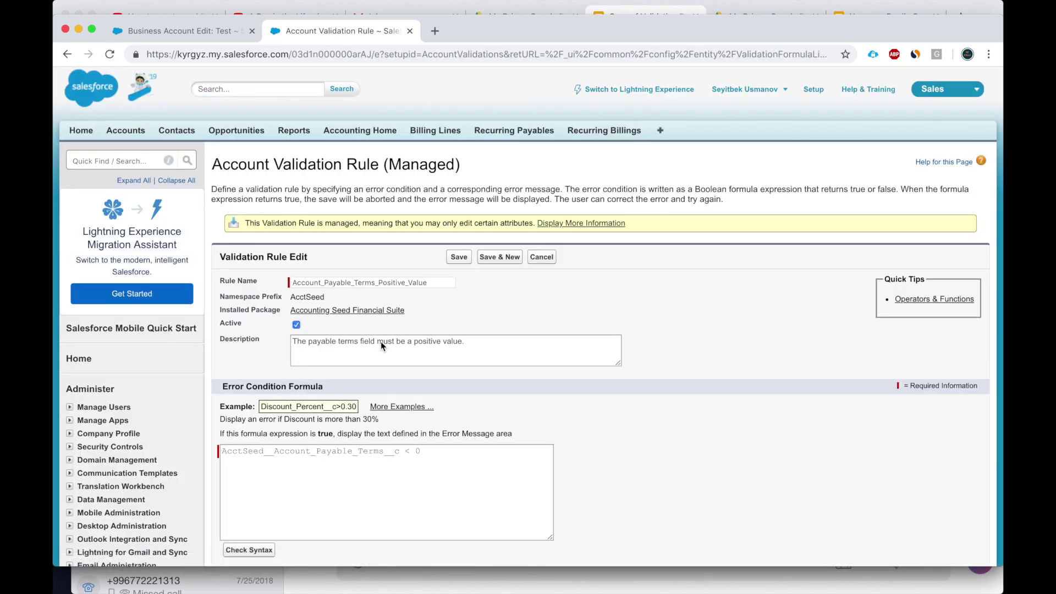
left_click(454, 260)
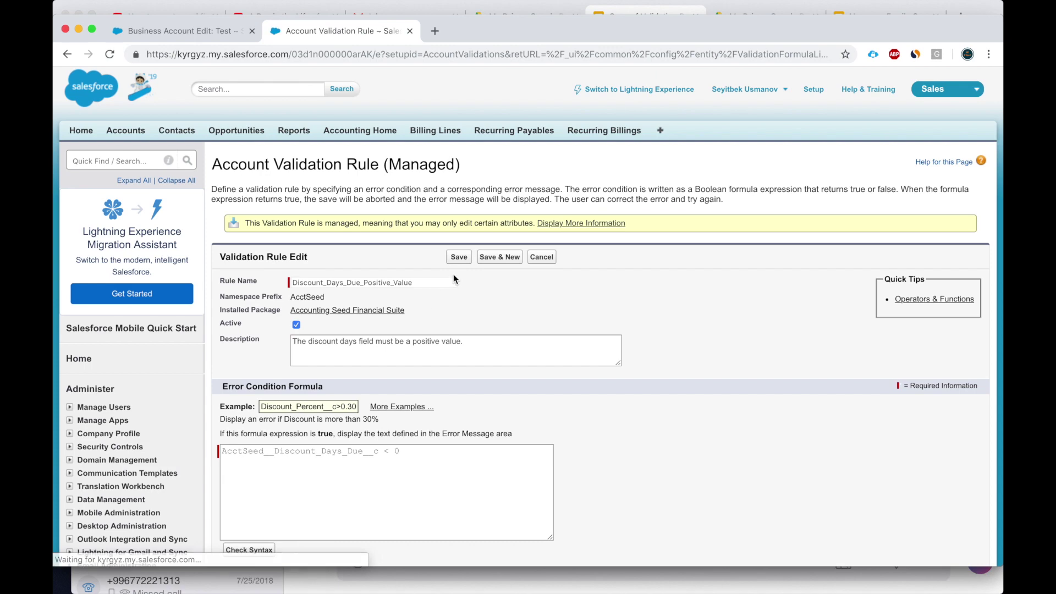
left_click(457, 257)
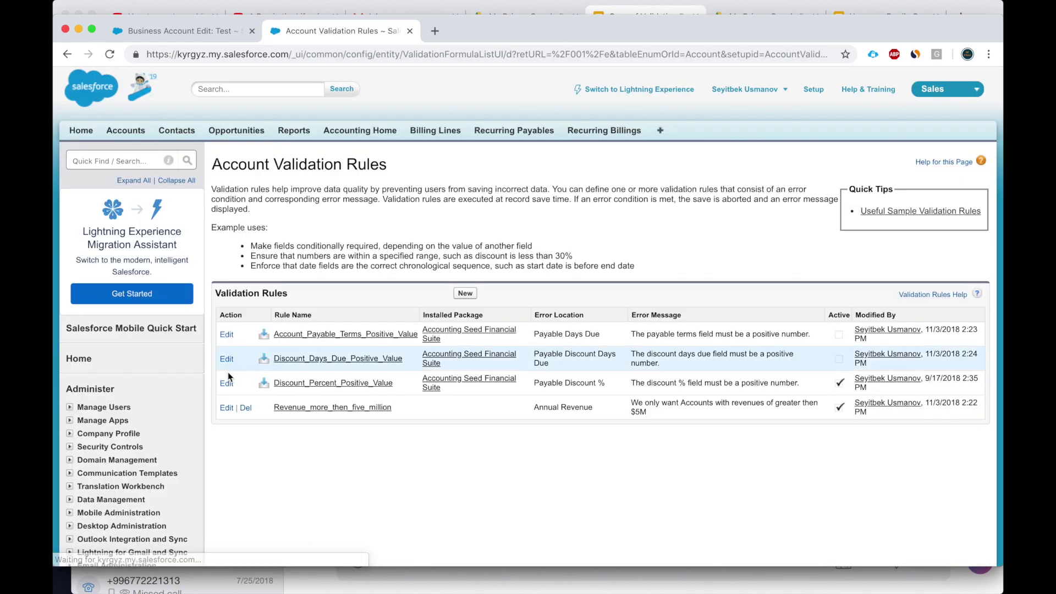
Step: Deactivate the Discount_Percent_Positive_Value validation rule and save it
left_click(222, 383)
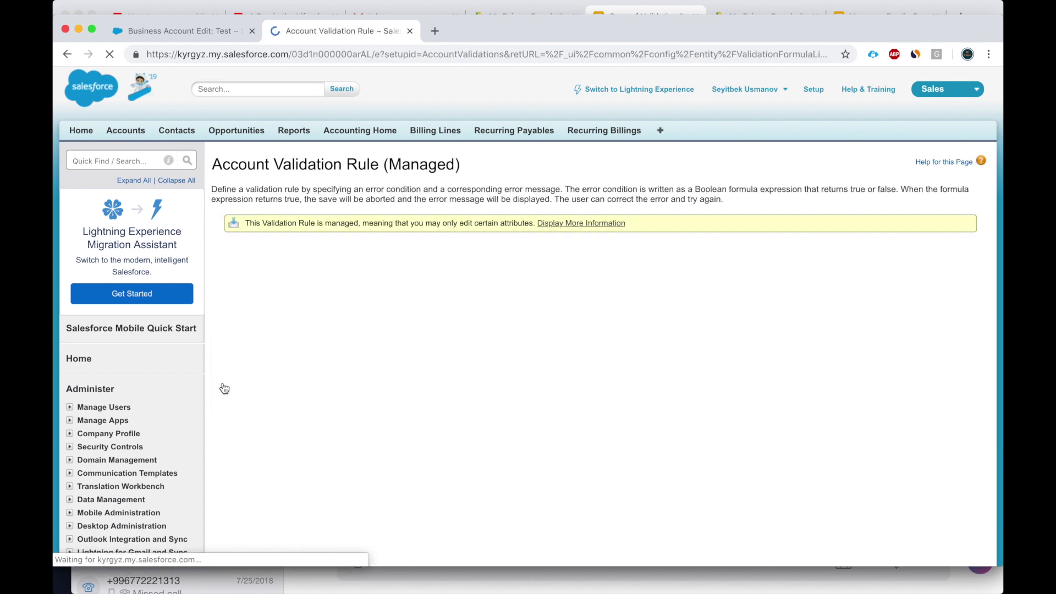
left_click(297, 325)
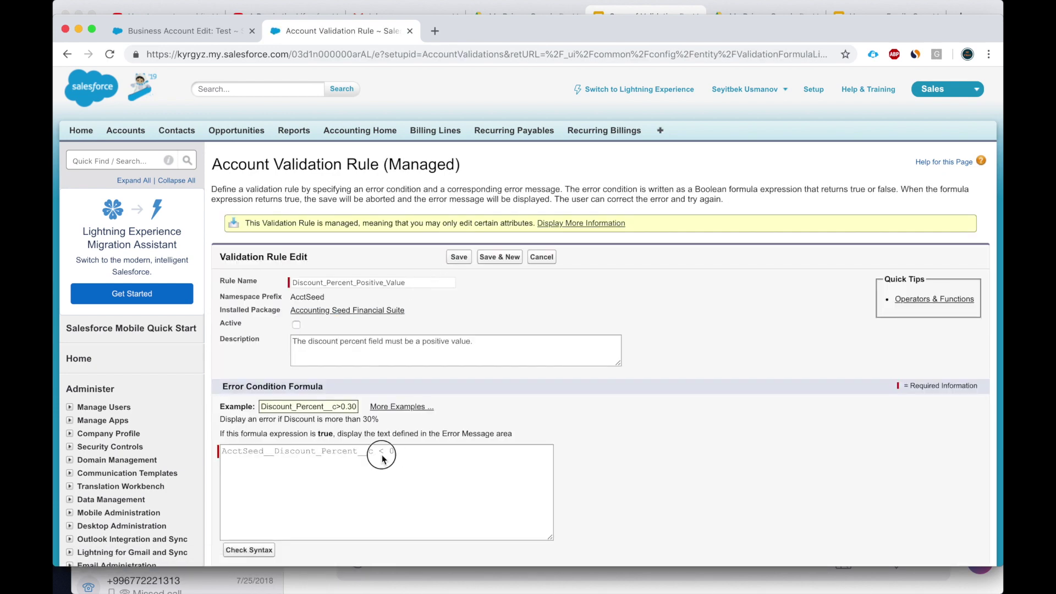
scroll(360, 466, "down", 5)
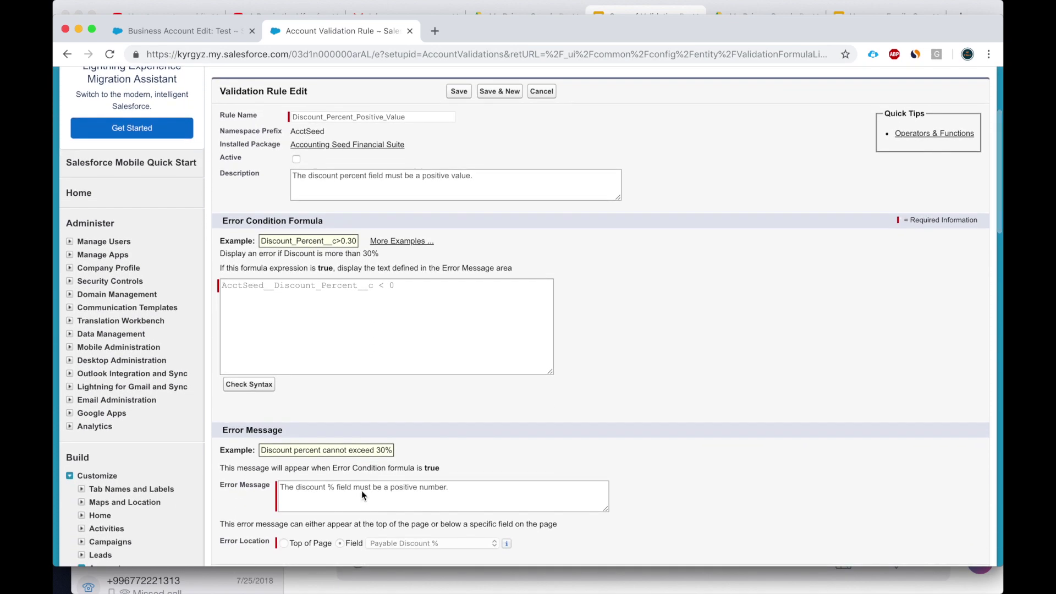
scroll(420, 249, "up", 3)
left_click(461, 201)
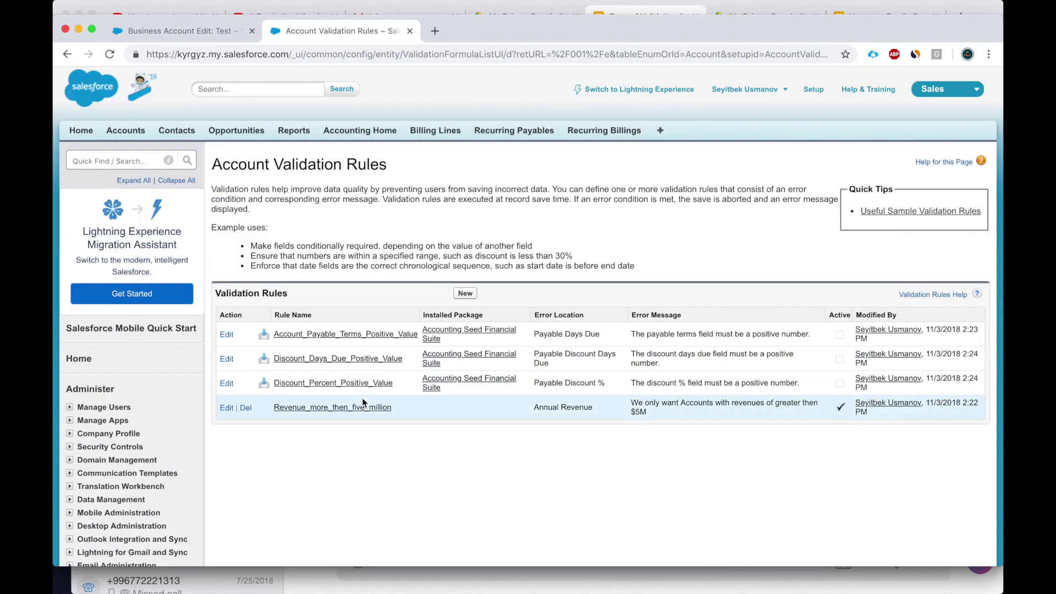
scroll(360, 401, "down", 1)
Step: Return to the Test account, try saving it again, and examine the messages on the page and under Annual Revenue
key("ctrl+shift+Tab")
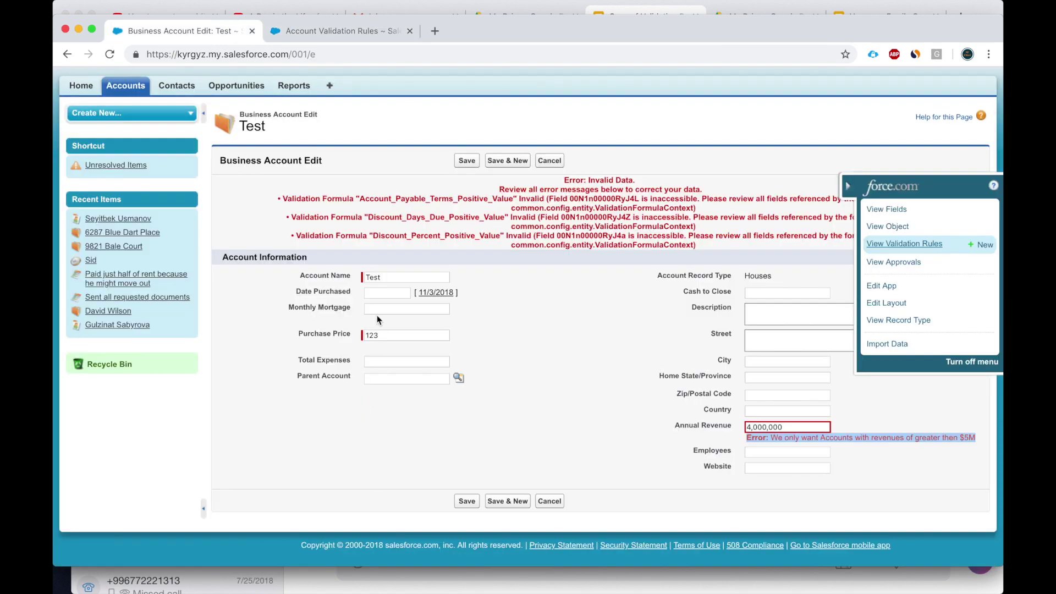
left_click(462, 161)
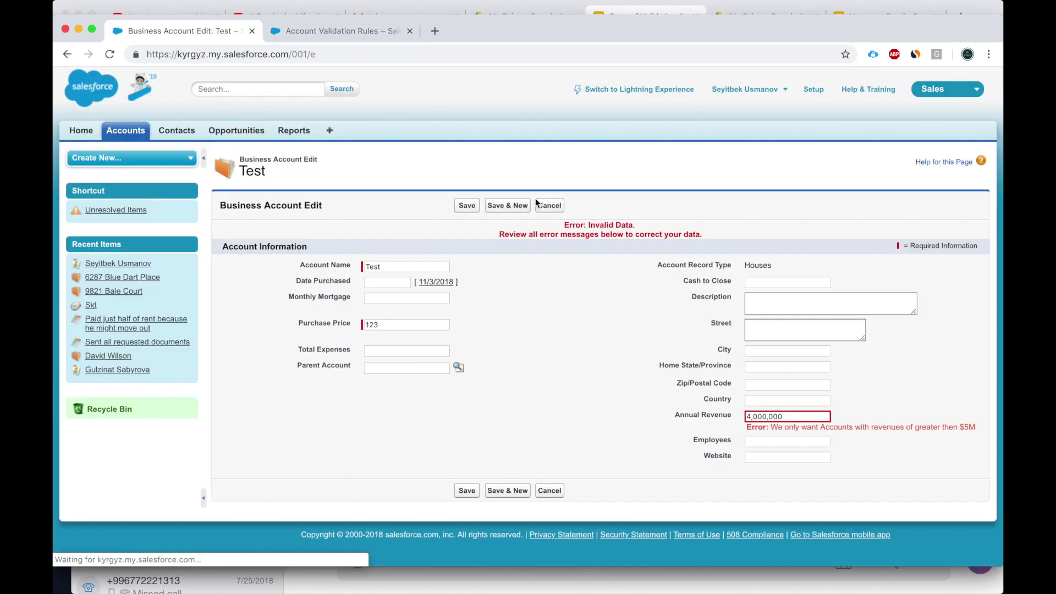
double_click(572, 231)
triple_click(572, 232)
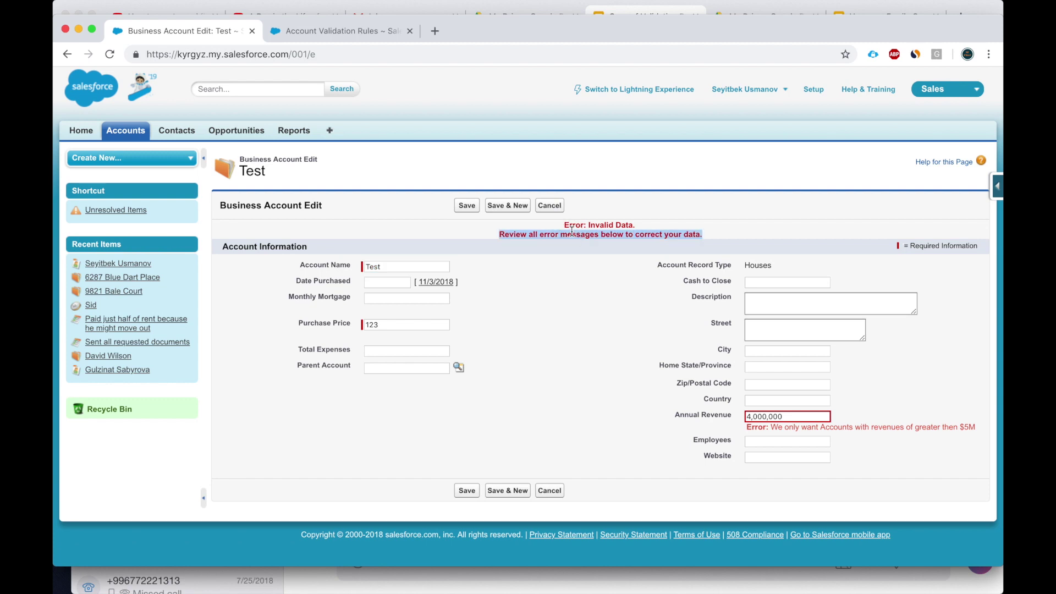
triple_click(777, 428)
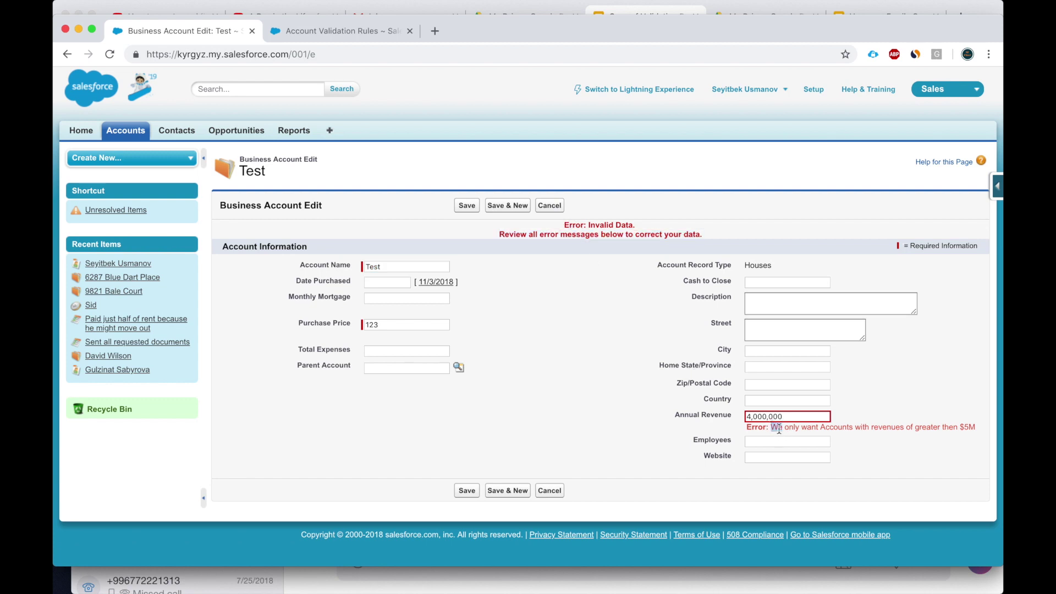
Step: Change the Test account's annual revenue to 5,000,000, save the account, and check the stored value
left_click(751, 416)
key("BackSpace")
type("5")
left_click(455, 207)
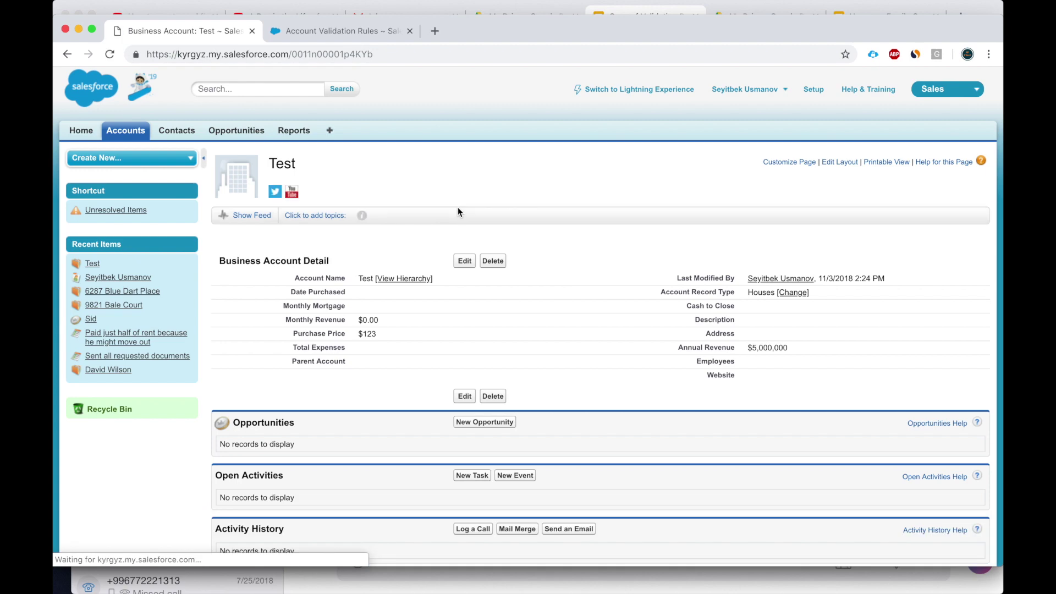
scroll(800, 270, "down", 3)
double_click(800, 269)
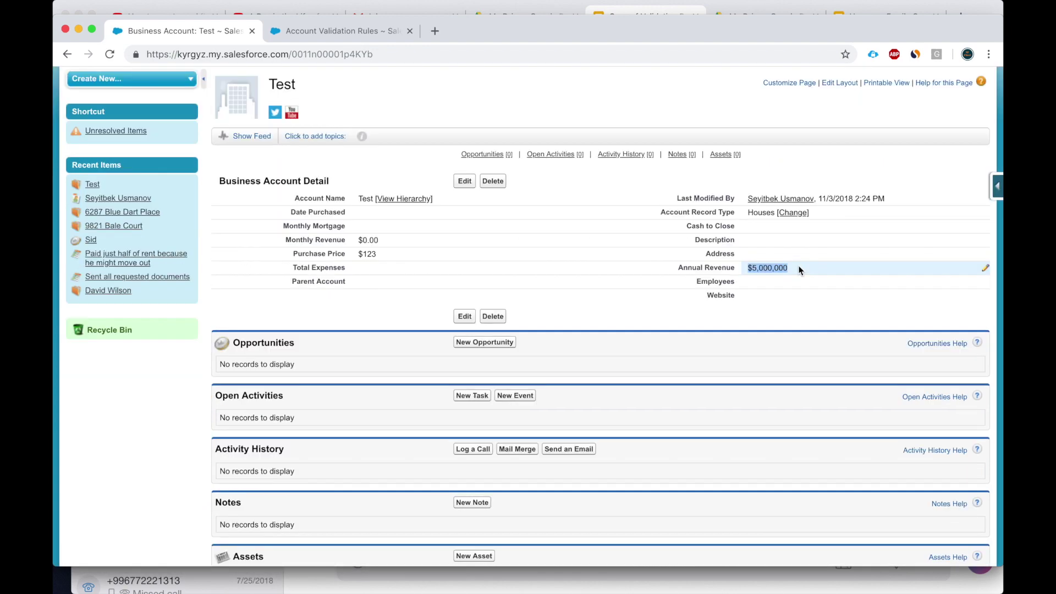
Step: Switch to the Google Slides presentation to check the marijuana industry requirement, and return to Salesforce
key("super+grave")
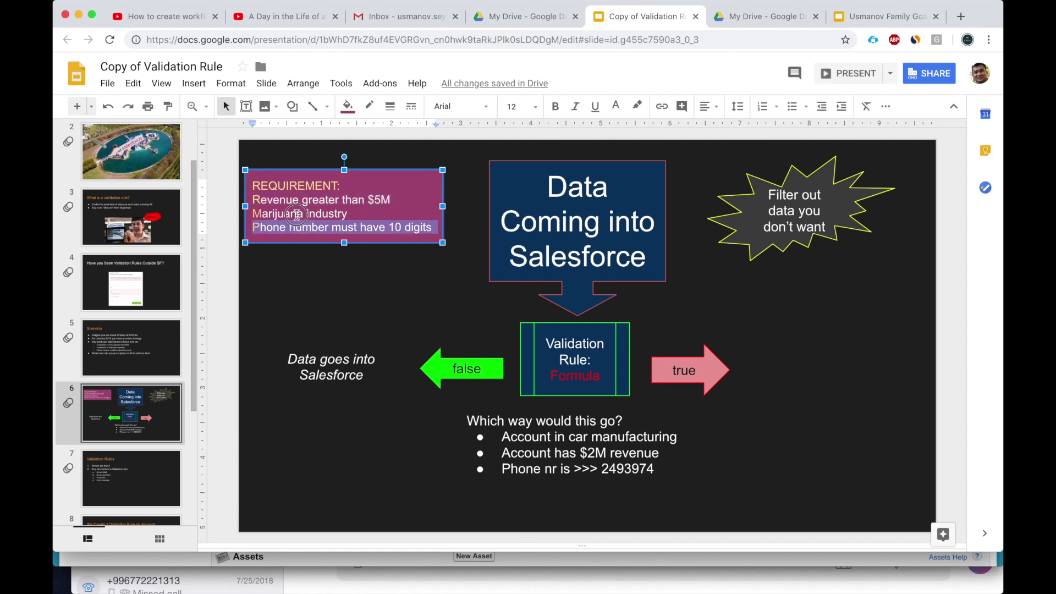
triple_click(297, 215)
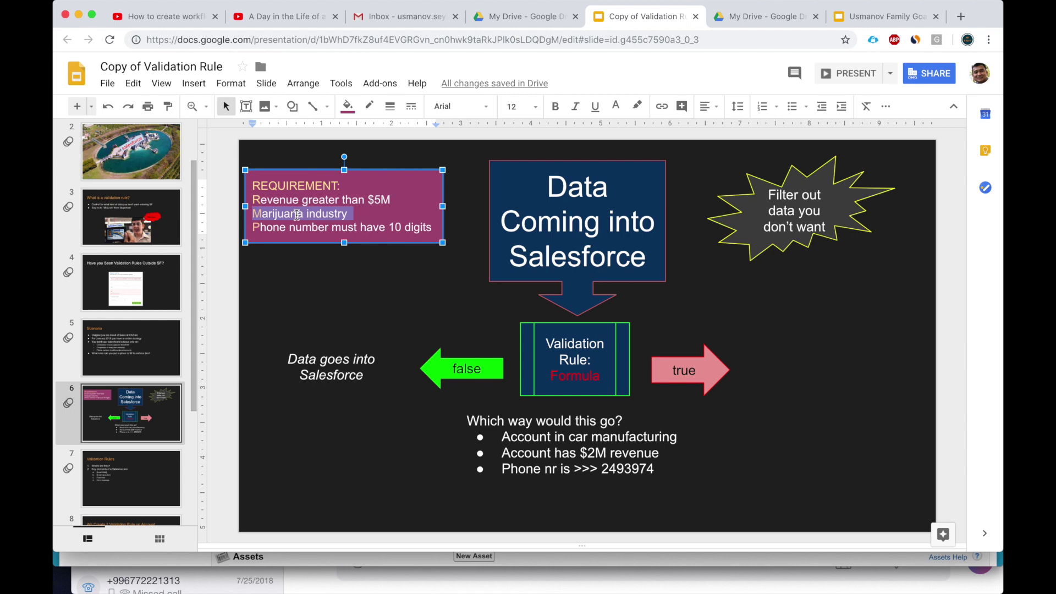
key("super+grave")
Step: Start a new Account validation rule named "only marijuana industry" and browse the Account fields available for its formula
left_click(465, 254)
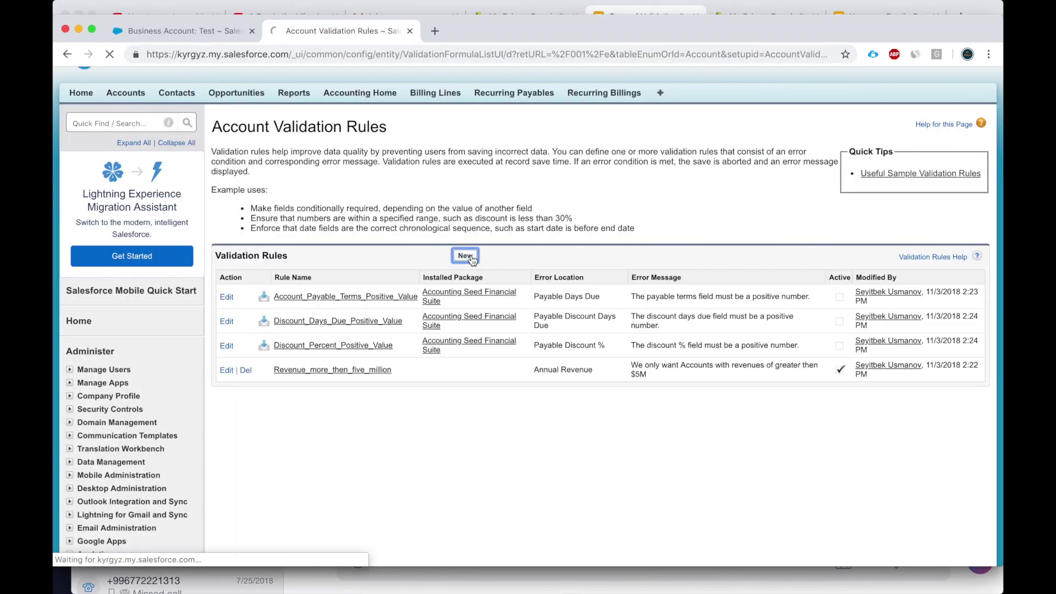
left_click(322, 257)
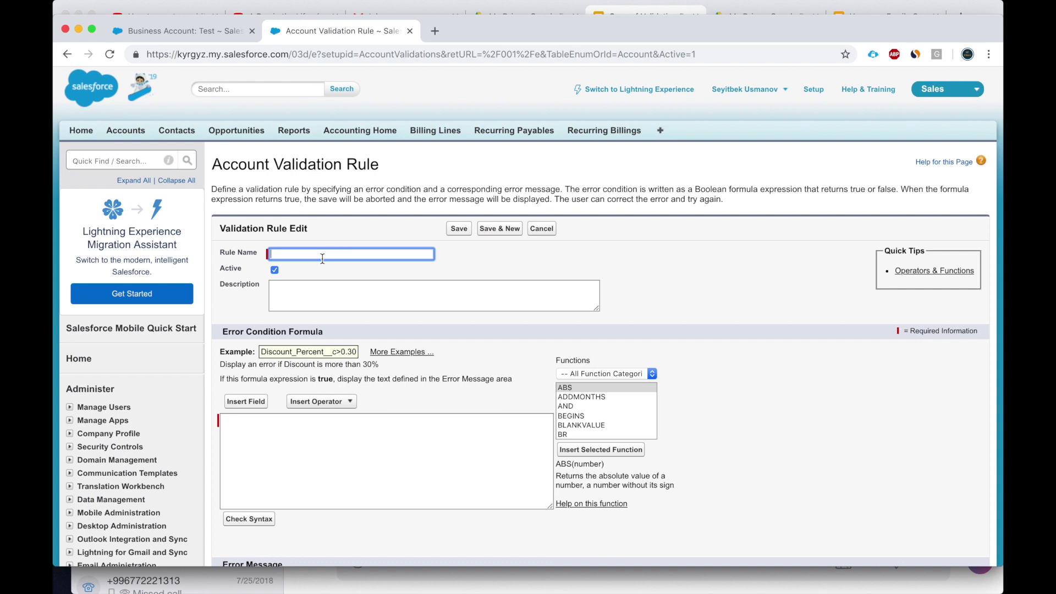
type("only marijuana industry")
left_click(245, 401)
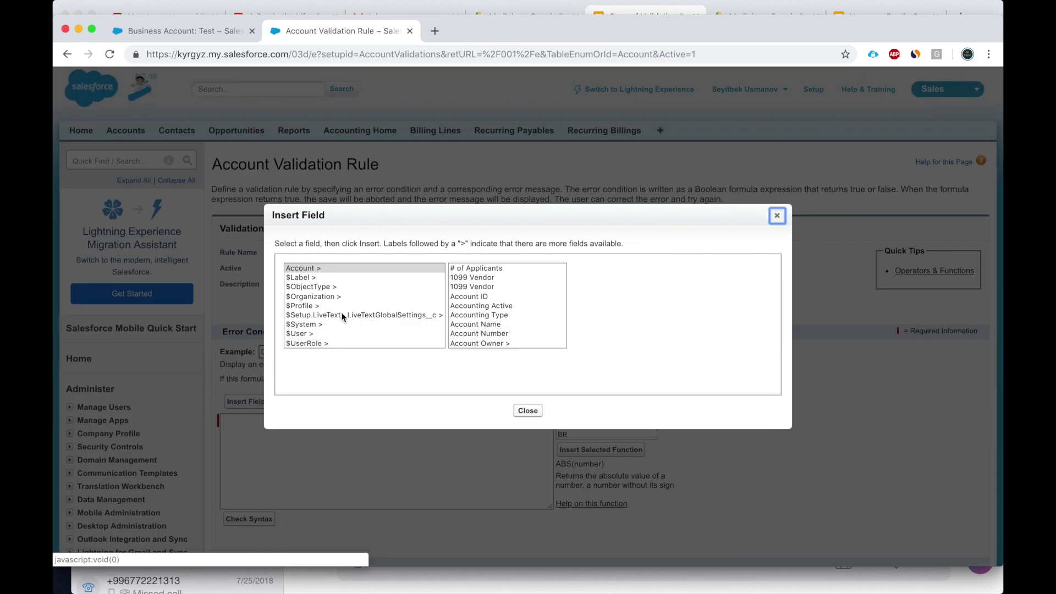
left_click(465, 305)
scroll(478, 311, "down", 2)
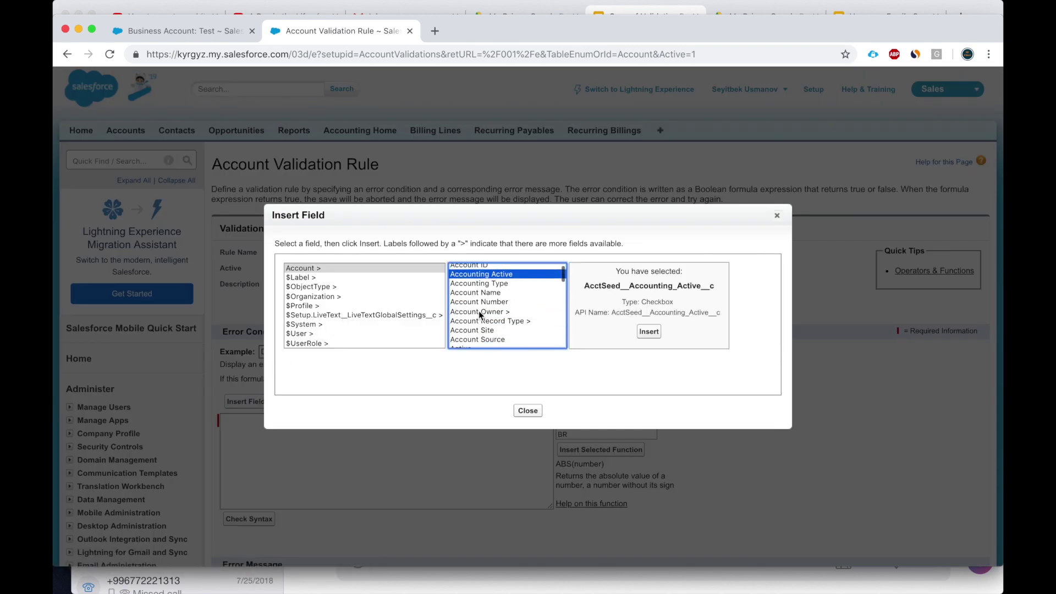
scroll(478, 311, "down", 2)
Step: Search the Test account's page for an industry field using "industr"
key("ctrl+shift+Tab")
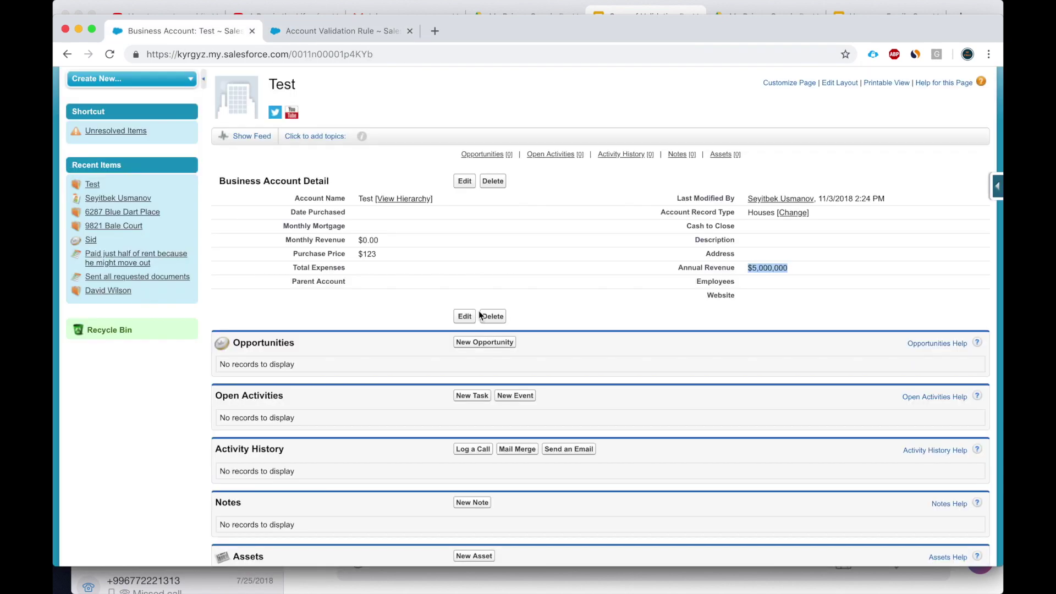
key("super+f")
type("industr")
key("super+f")
scroll(470, 298, "up", 3)
key("Escape")
Step: Add the Industry field to the Houses account page layout between Purchase Price and Total Expenses, and save the layout
left_click(837, 160)
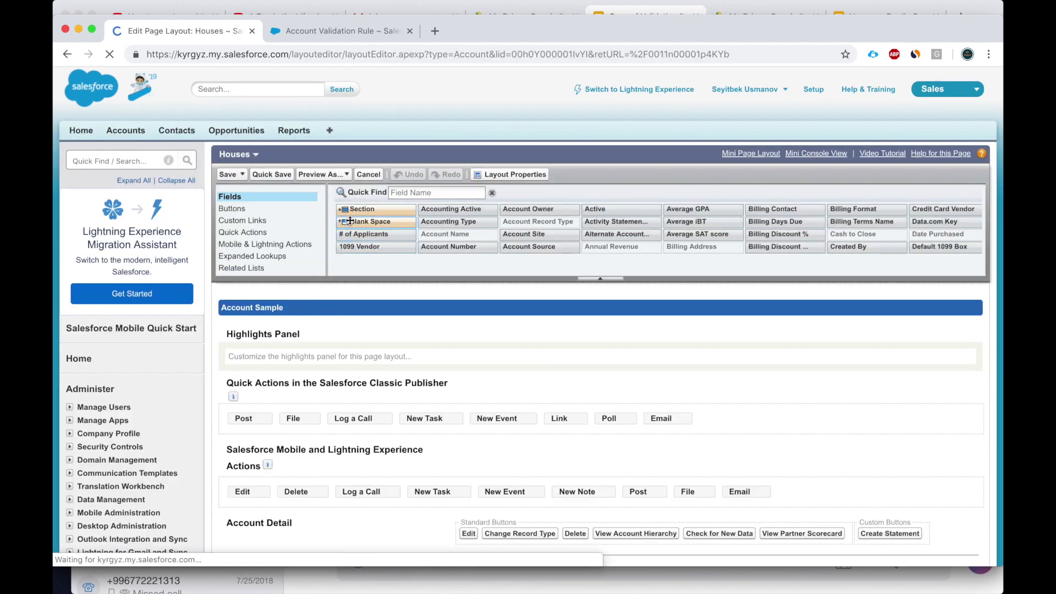
left_click(412, 193)
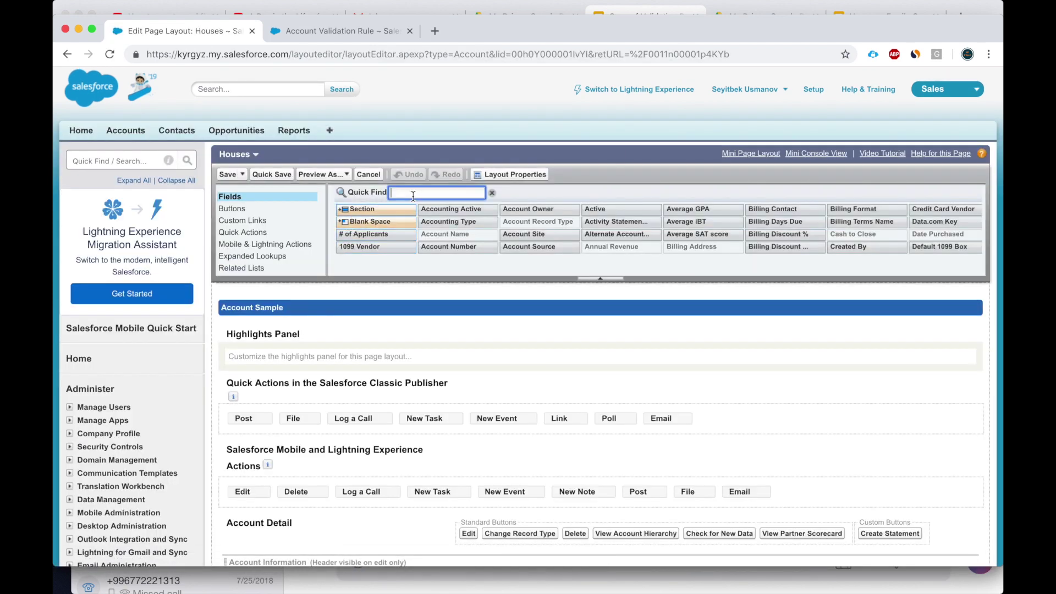
type("indu")
scroll(413, 204, "down", 5)
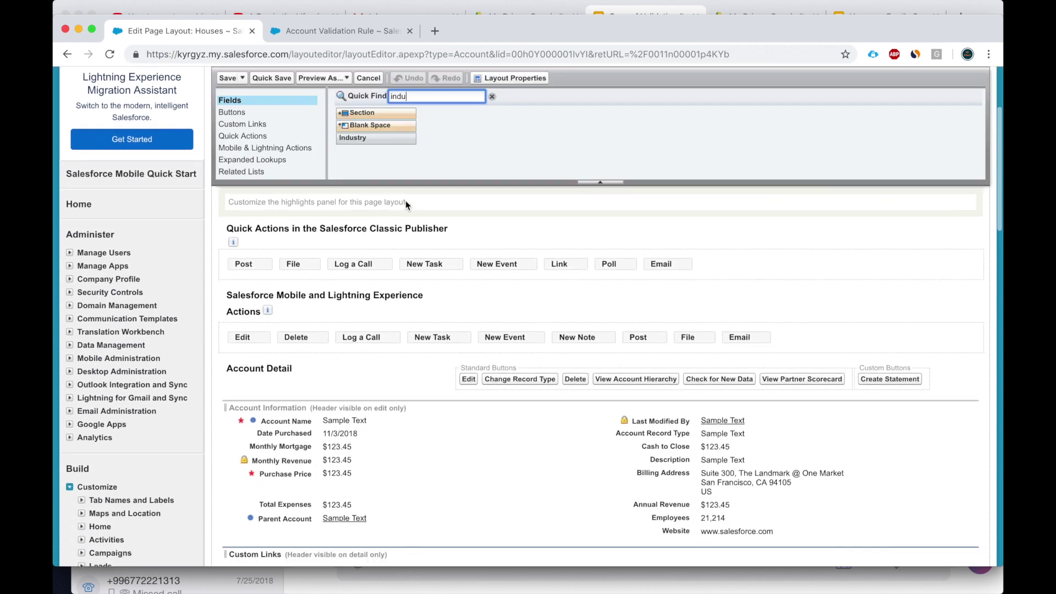
left_click(376, 212)
left_click_drag(377, 212, 344, 452)
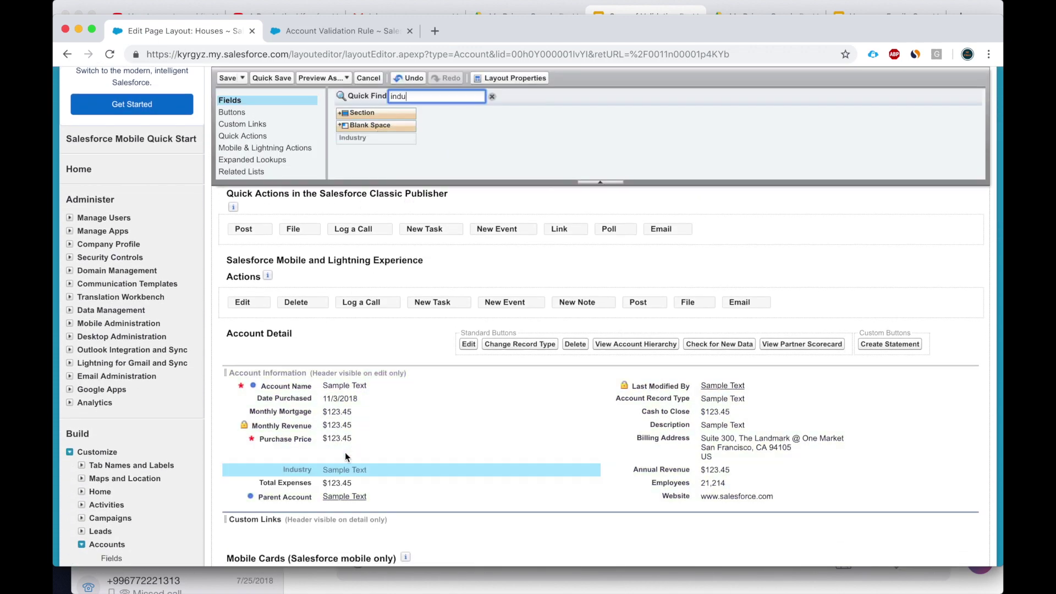
left_click(227, 78)
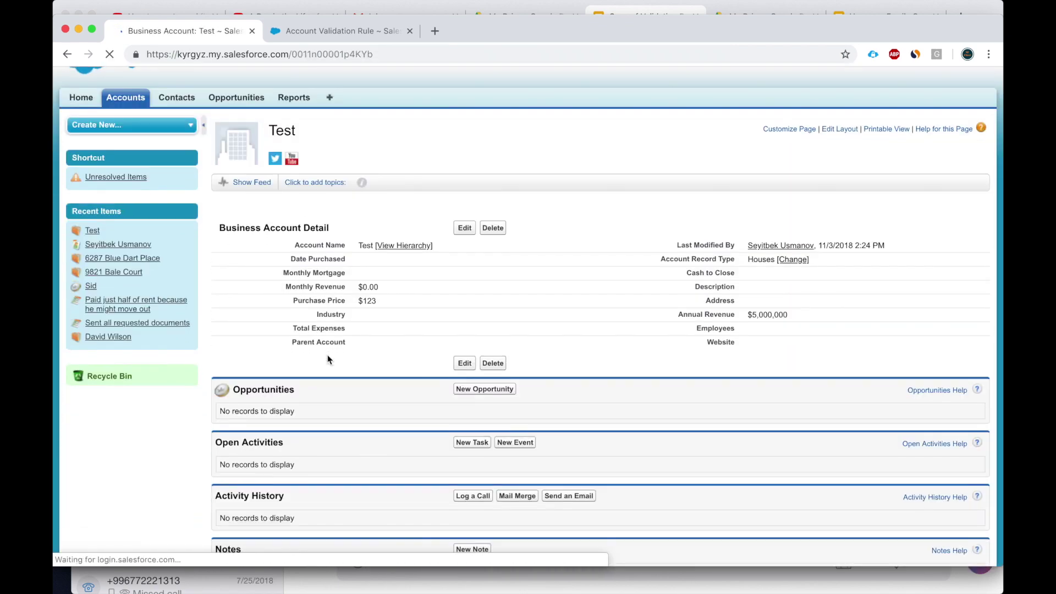
Step: Edit the Test account's industry, look through the available options, and choose Agriculture
double_click(354, 318)
left_click(361, 316)
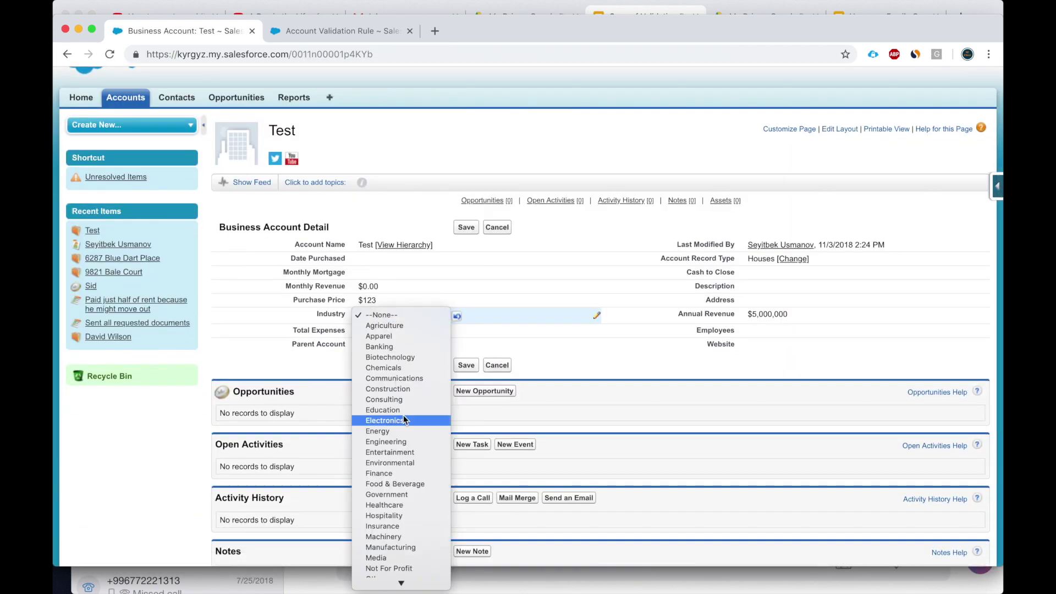
scroll(404, 415, "down", 1)
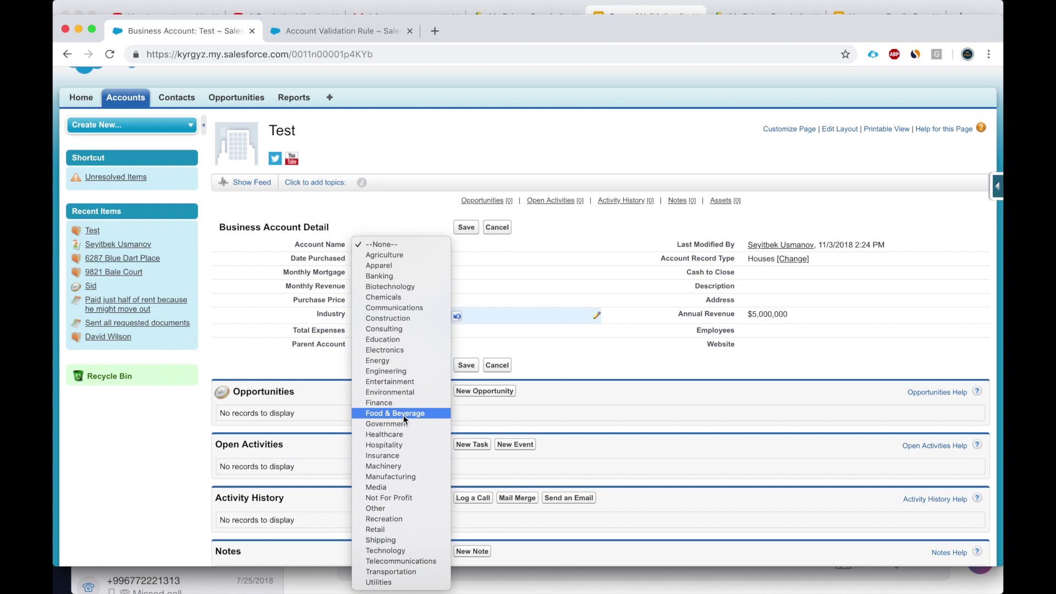
left_click(392, 259)
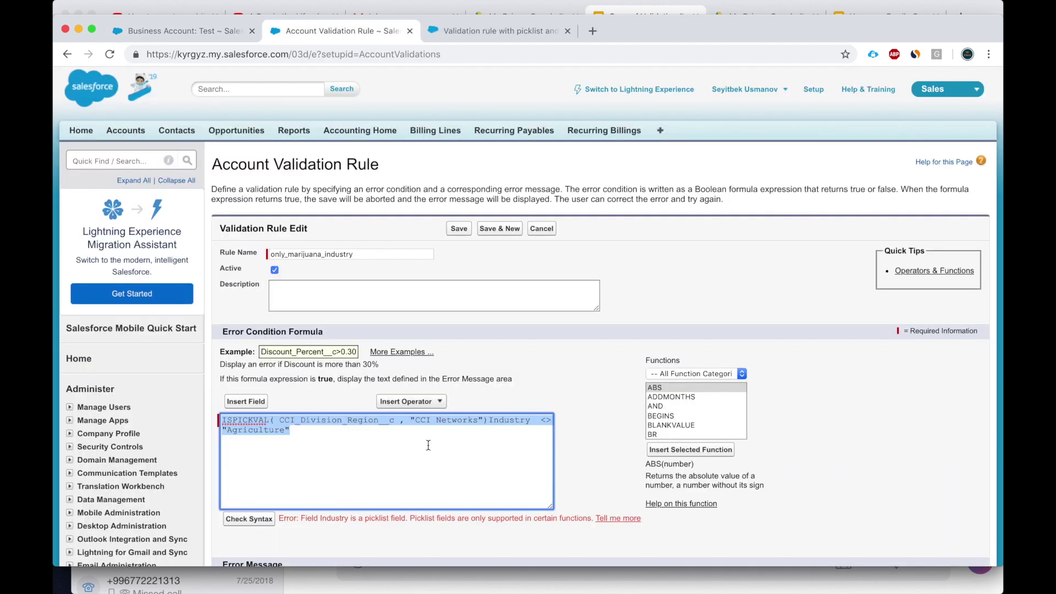
Step: Replace the only_marijuana_industry rule's error condition formula with ISPICKVAL(Industry, 'Agriculture') and check its syntax
type("ISPICKVAL(Status, 'Value 1')")
double_click(290, 416)
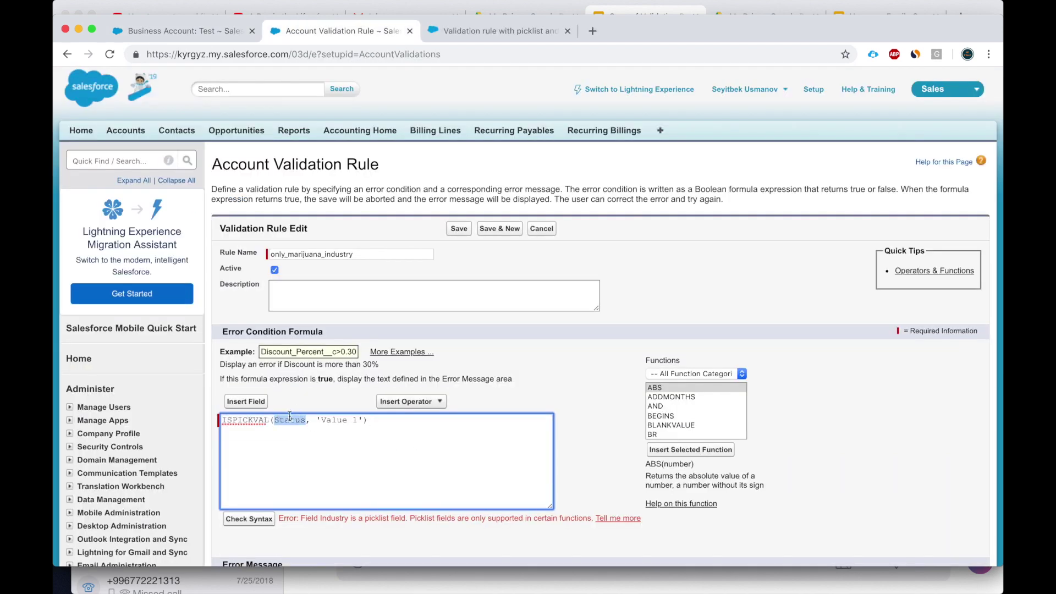
type("Industry")
left_click_drag(368, 420, 332, 421)
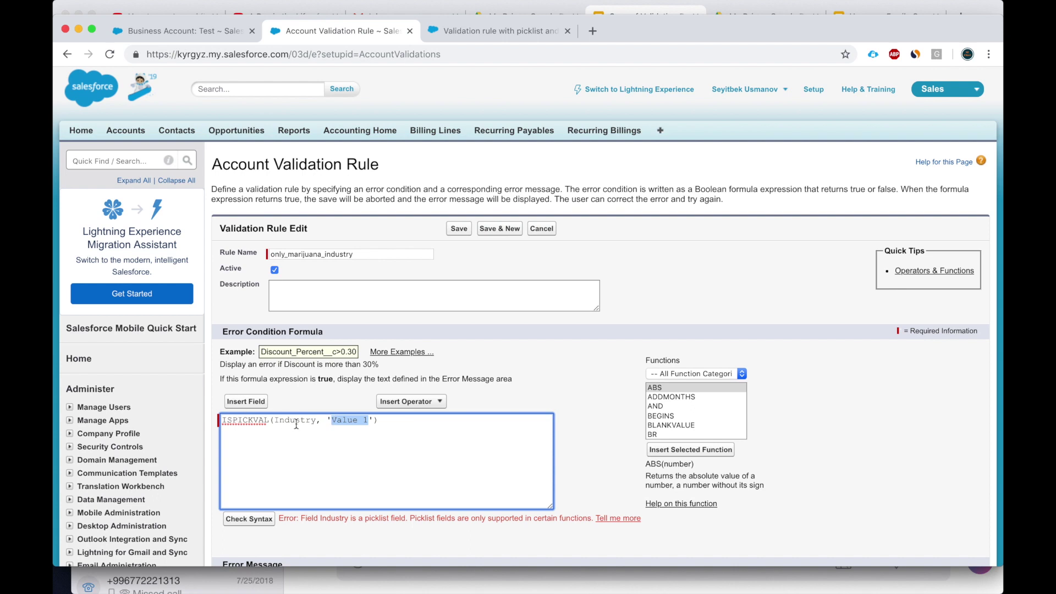
type("Aigr")
key("BackSpace")
type("griculture")
scroll(385, 417, "down", 2)
left_click(263, 471)
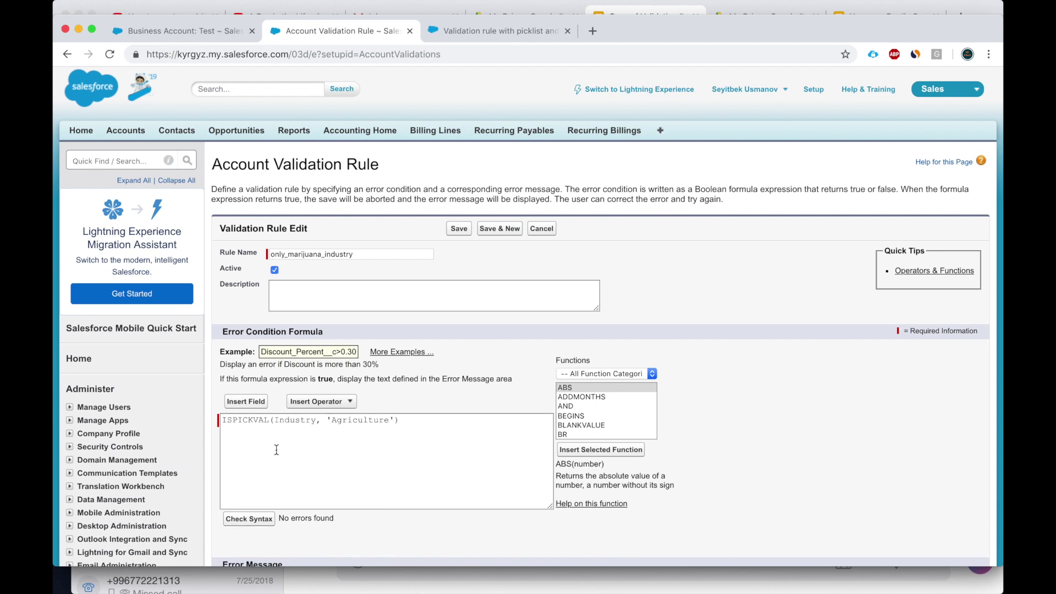
Step: Negate the formula as NOT(ISPICKVAL(Industry, 'Agriculture')) and check its syntax
scroll(264, 473, "down", 3)
left_click(221, 357)
type("(")
left_click(451, 338)
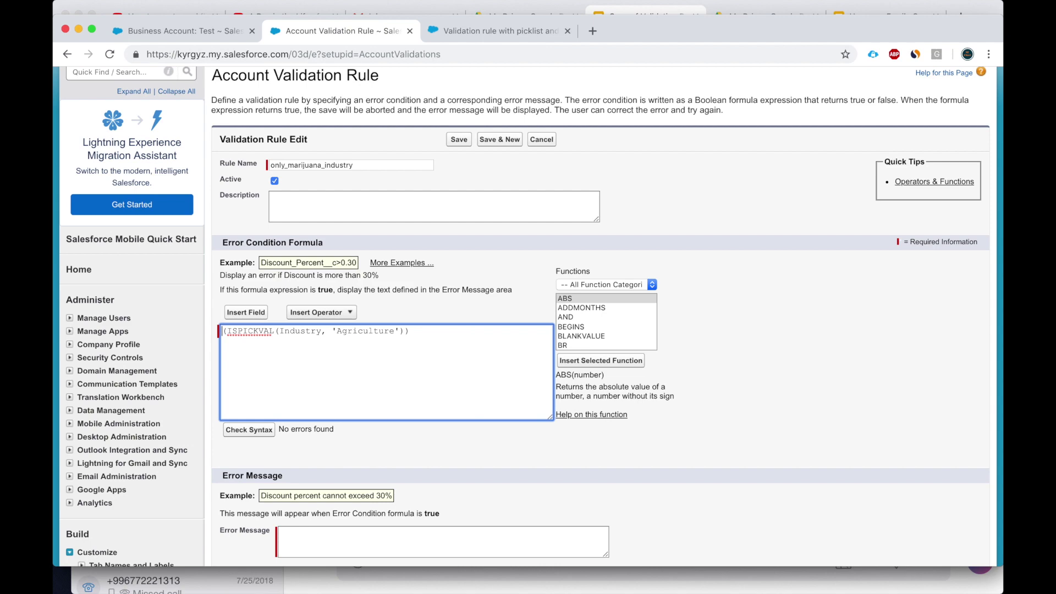
type("NOT")
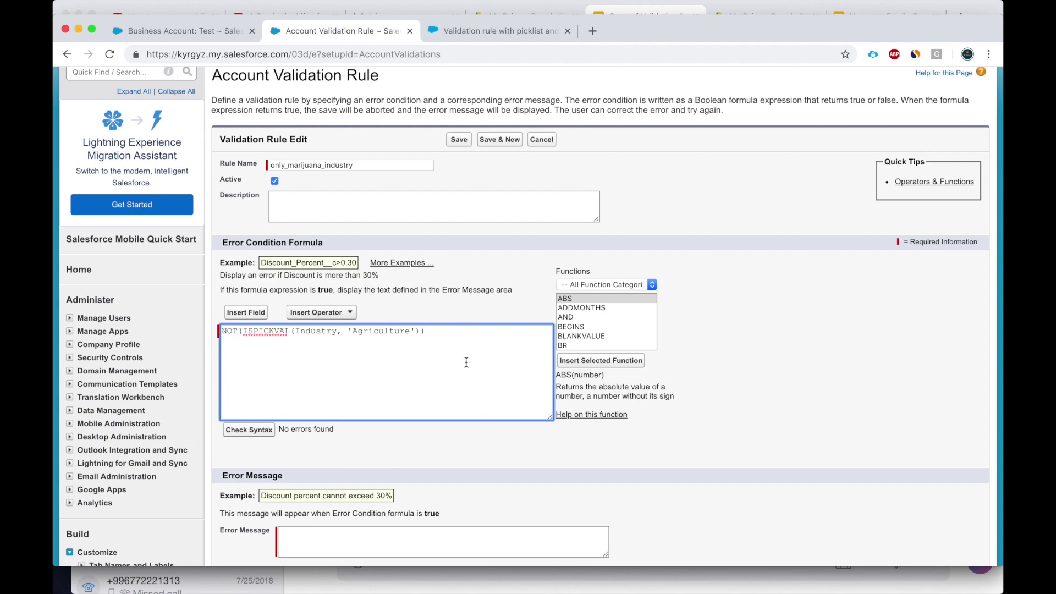
left_click(262, 431)
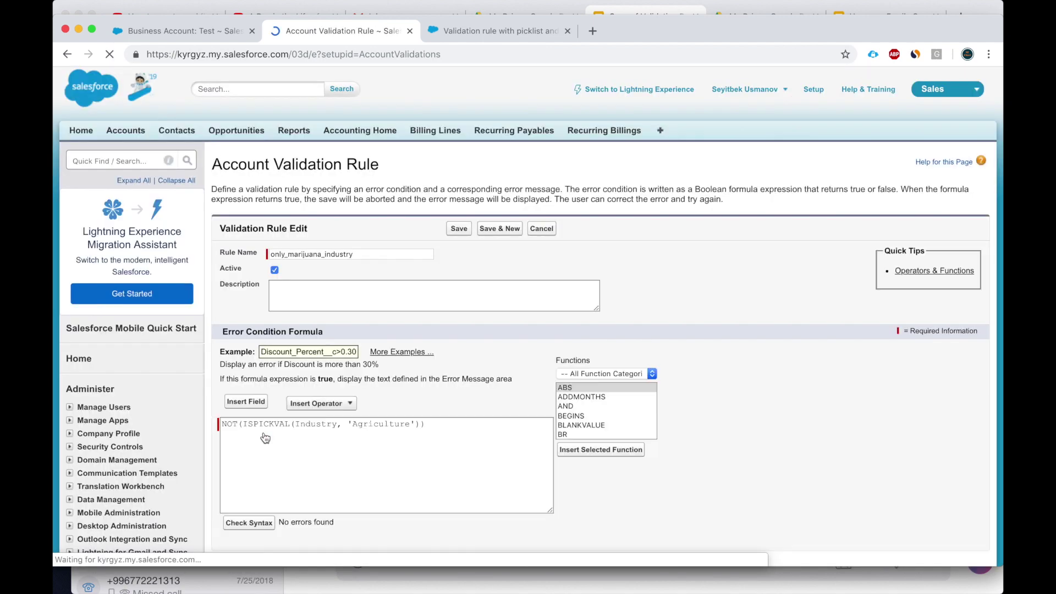
Step: Enter "Only accounts in Agriculture industry" as the validation rule's error message
scroll(265, 438, "down", 5)
left_click(330, 449)
type("Only accounts in Agr")
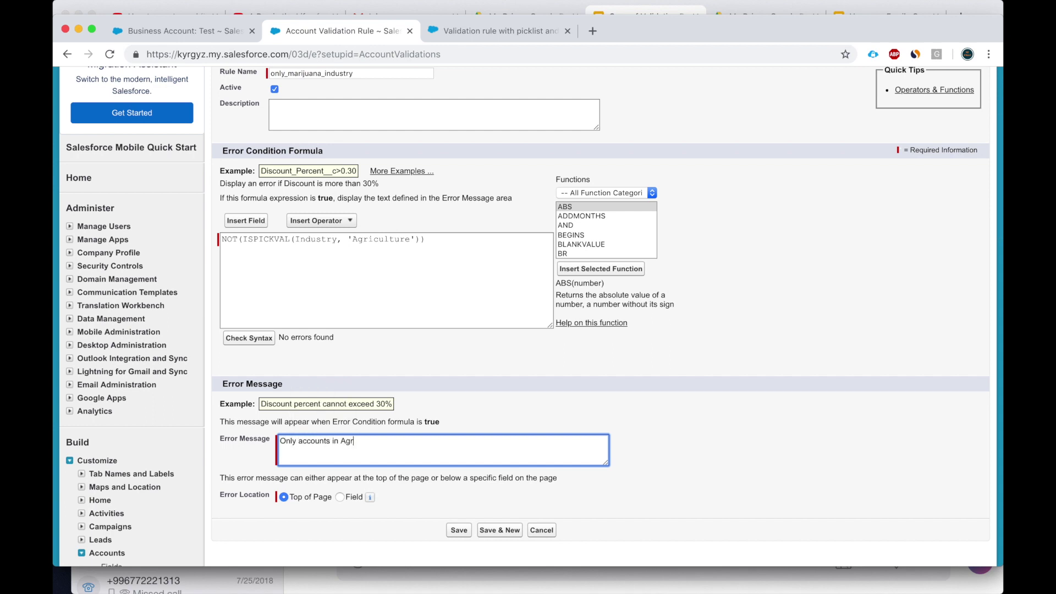
type("iculture industry")
Step: Set the rule's error location to the Industry field and save the validation rule
left_click(340, 497)
left_click(461, 497)
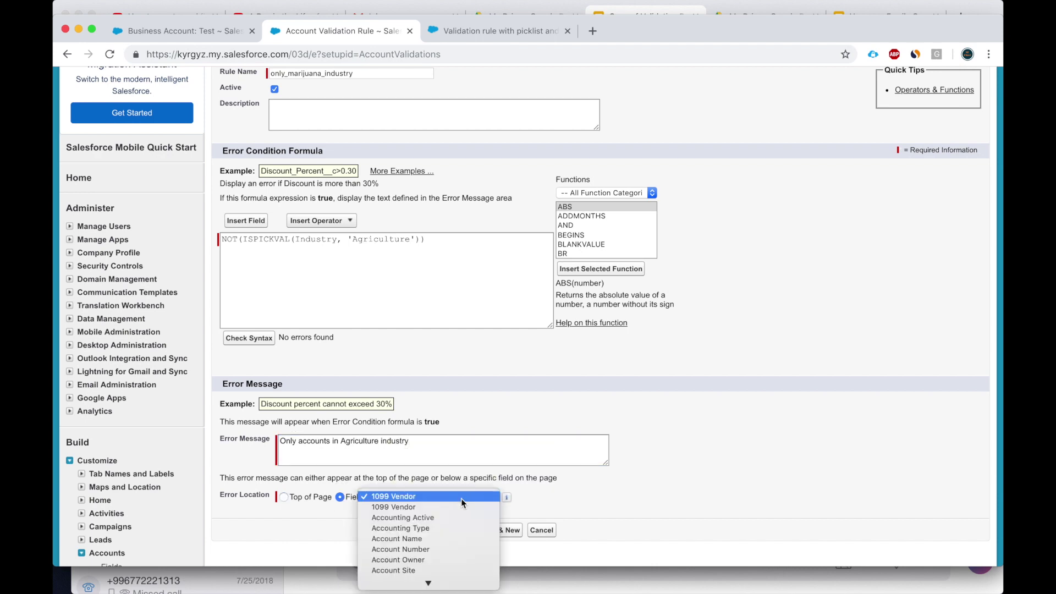
key("Down")
key("Down")
key("Down")
key("Down")
key("Down")
key("Down")
key("Down")
key("Down")
key("Down")
key("Down")
key("Down")
key("Down")
key("Down")
key("Down")
key("Down")
key("Down")
key("Down")
key("Down")
key("Down")
key("Down")
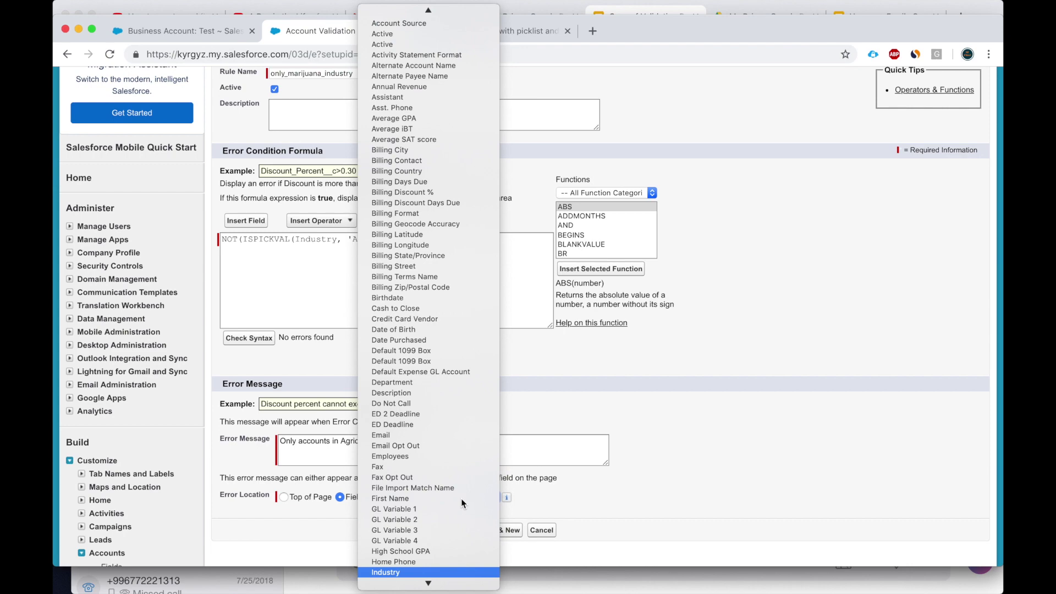
key("Return")
left_click(459, 529)
Step: Save the Test account with the Agriculture industry, and test the rule by trying to save it with Banking
key("super+1")
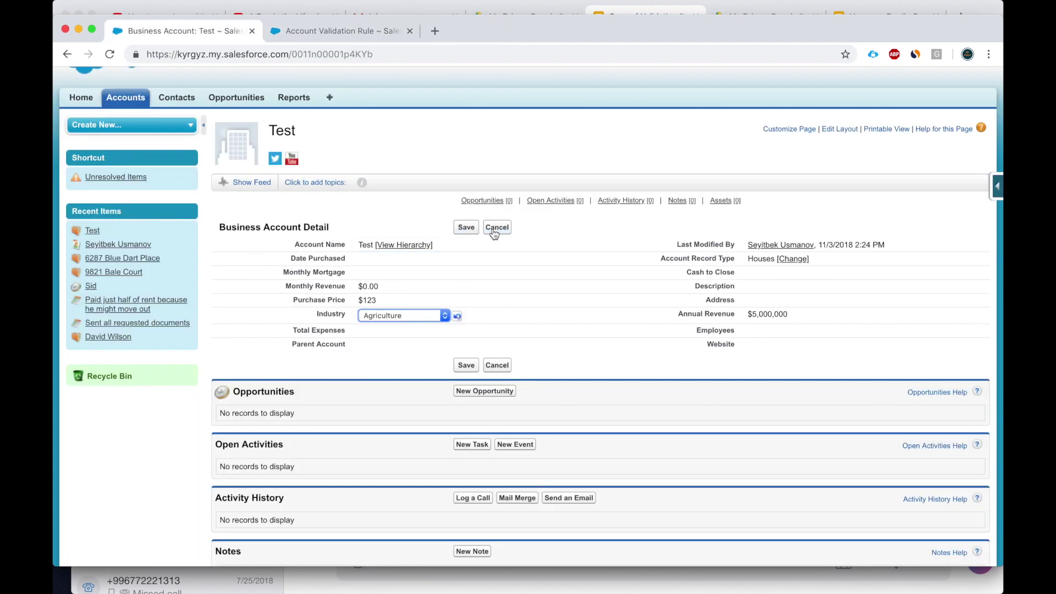
left_click(469, 227)
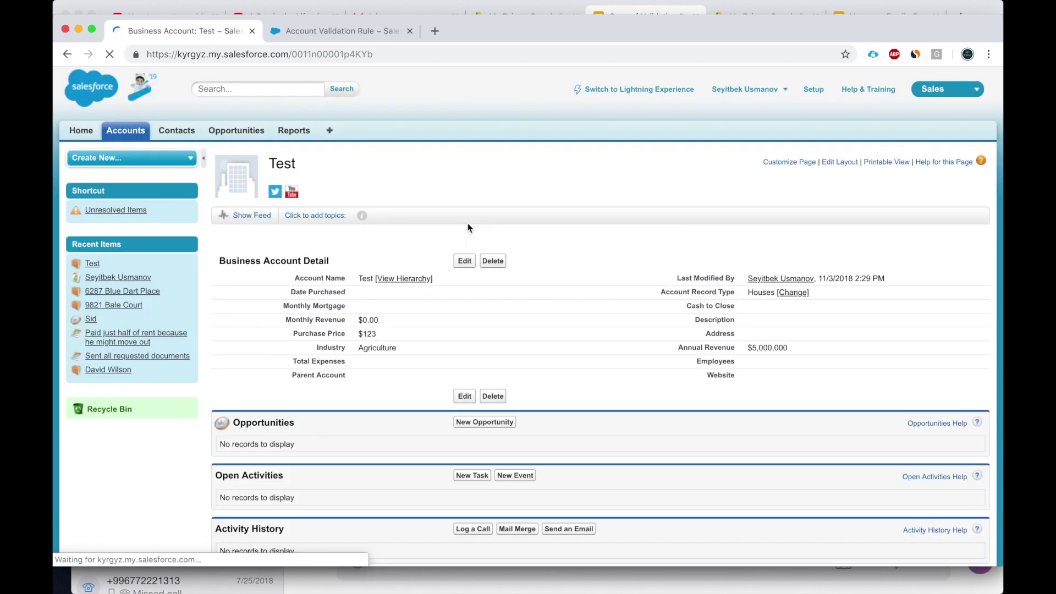
double_click(384, 346)
left_click(385, 346)
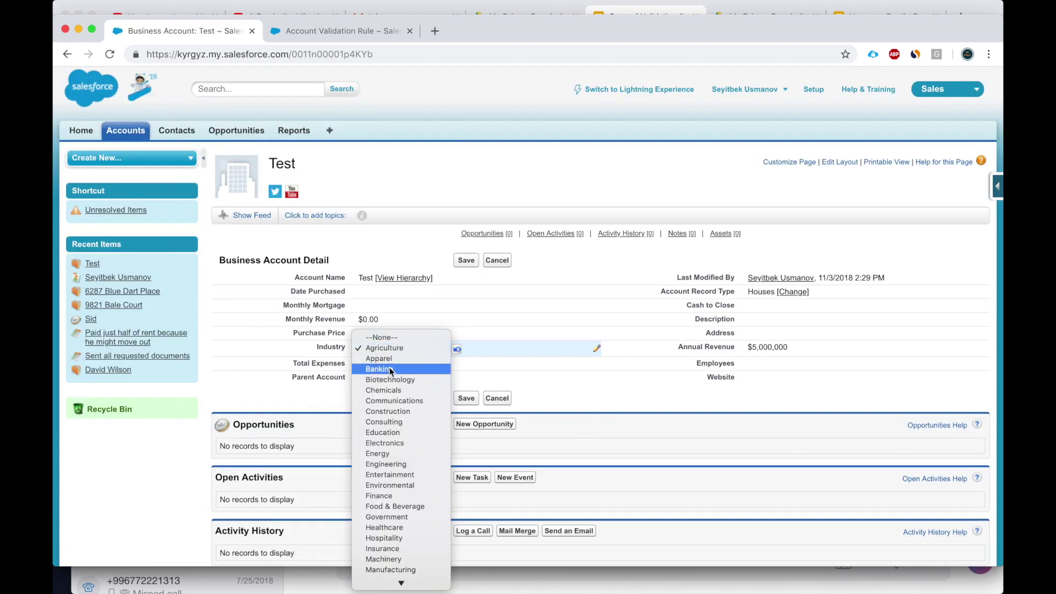
left_click(385, 367)
left_click(476, 261)
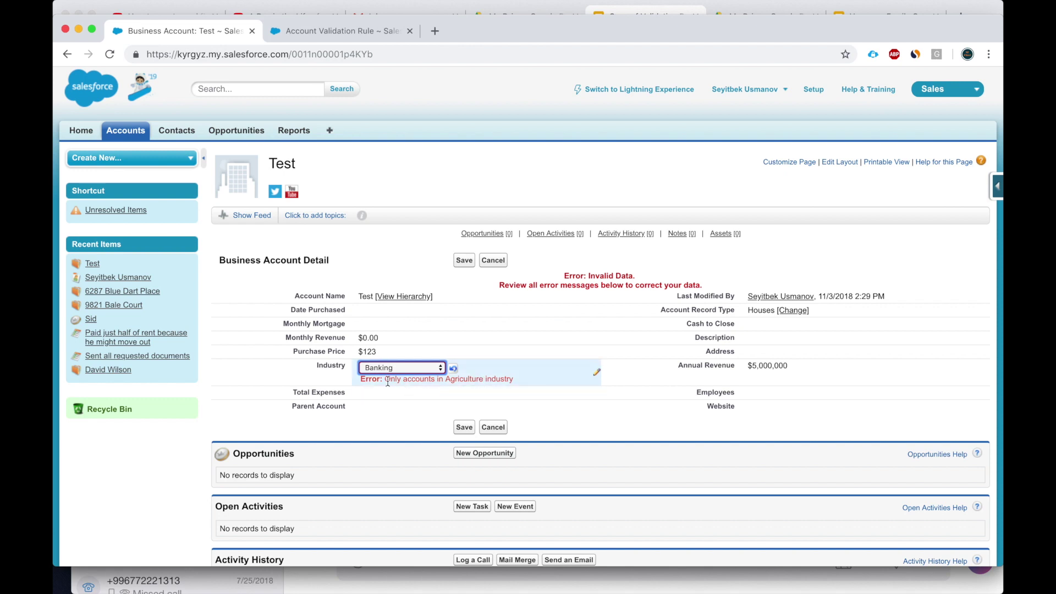
Step: Set the Test account's industry back to Agriculture and save the account
left_click(408, 367)
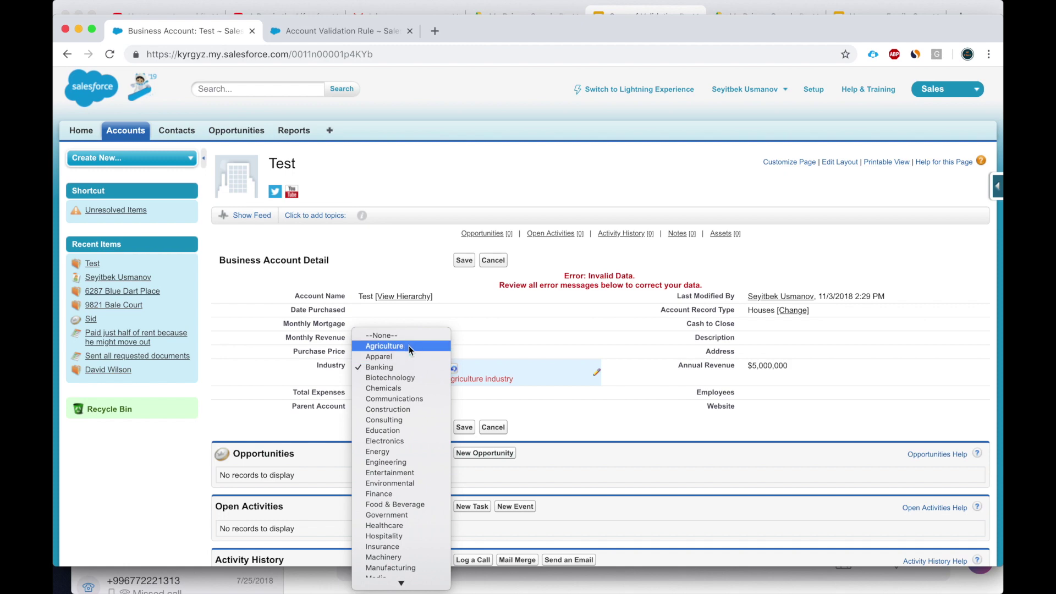
left_click(409, 345)
left_click(457, 259)
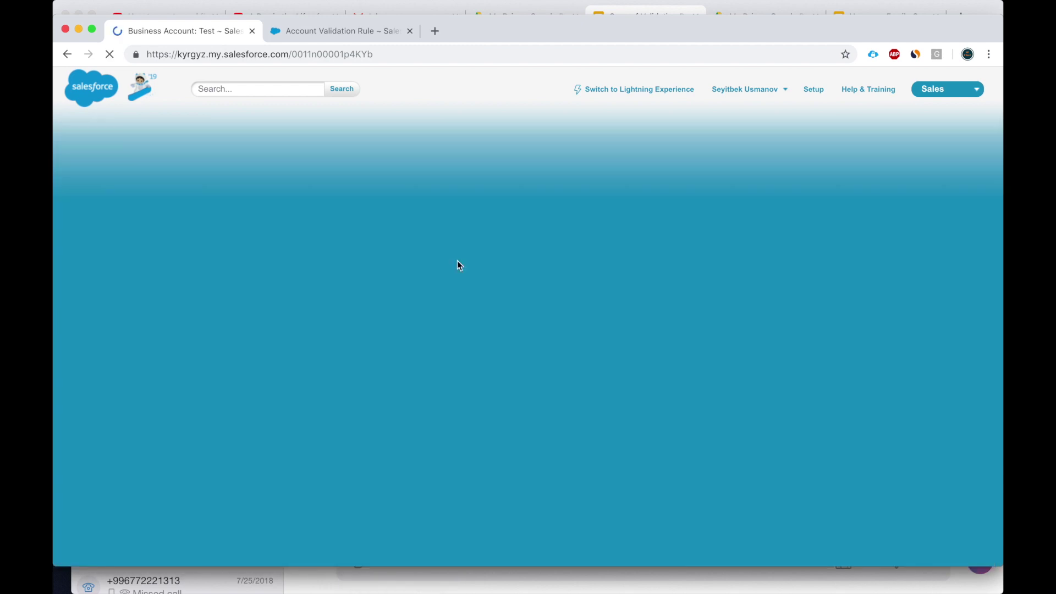
Step: Review the only_marijuana_industry rule's details, and switch to the Google Slides presentation to check the remaining requirements
key("ctrl+Tab")
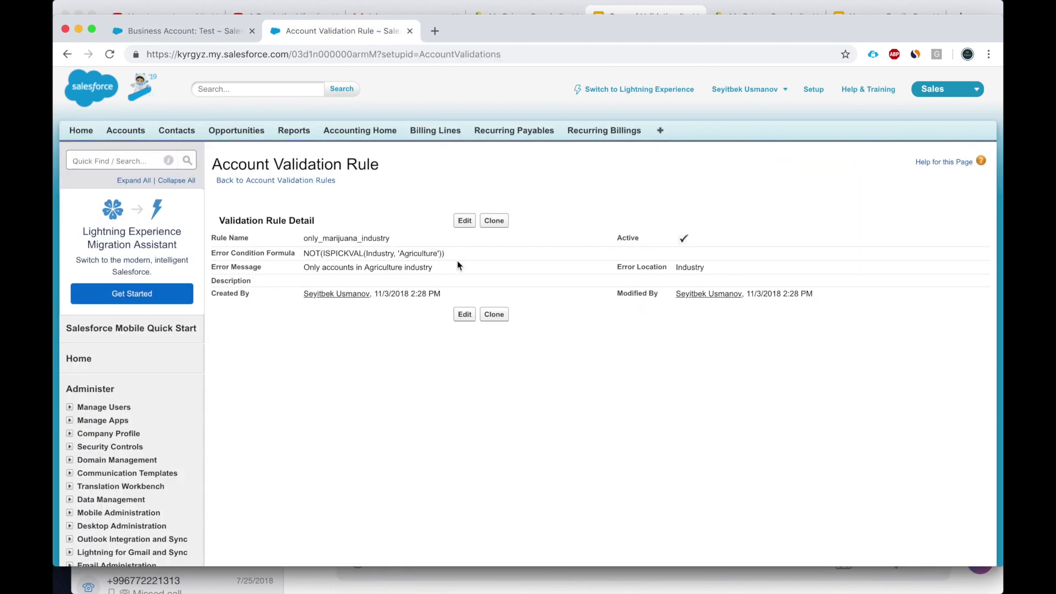
left_click(326, 251)
key("super+grave")
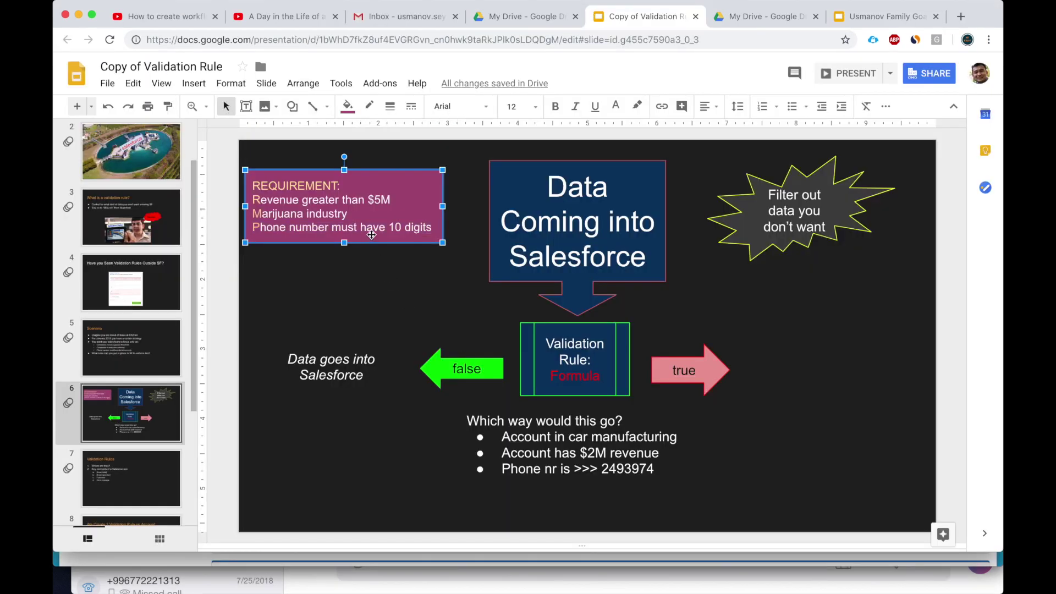